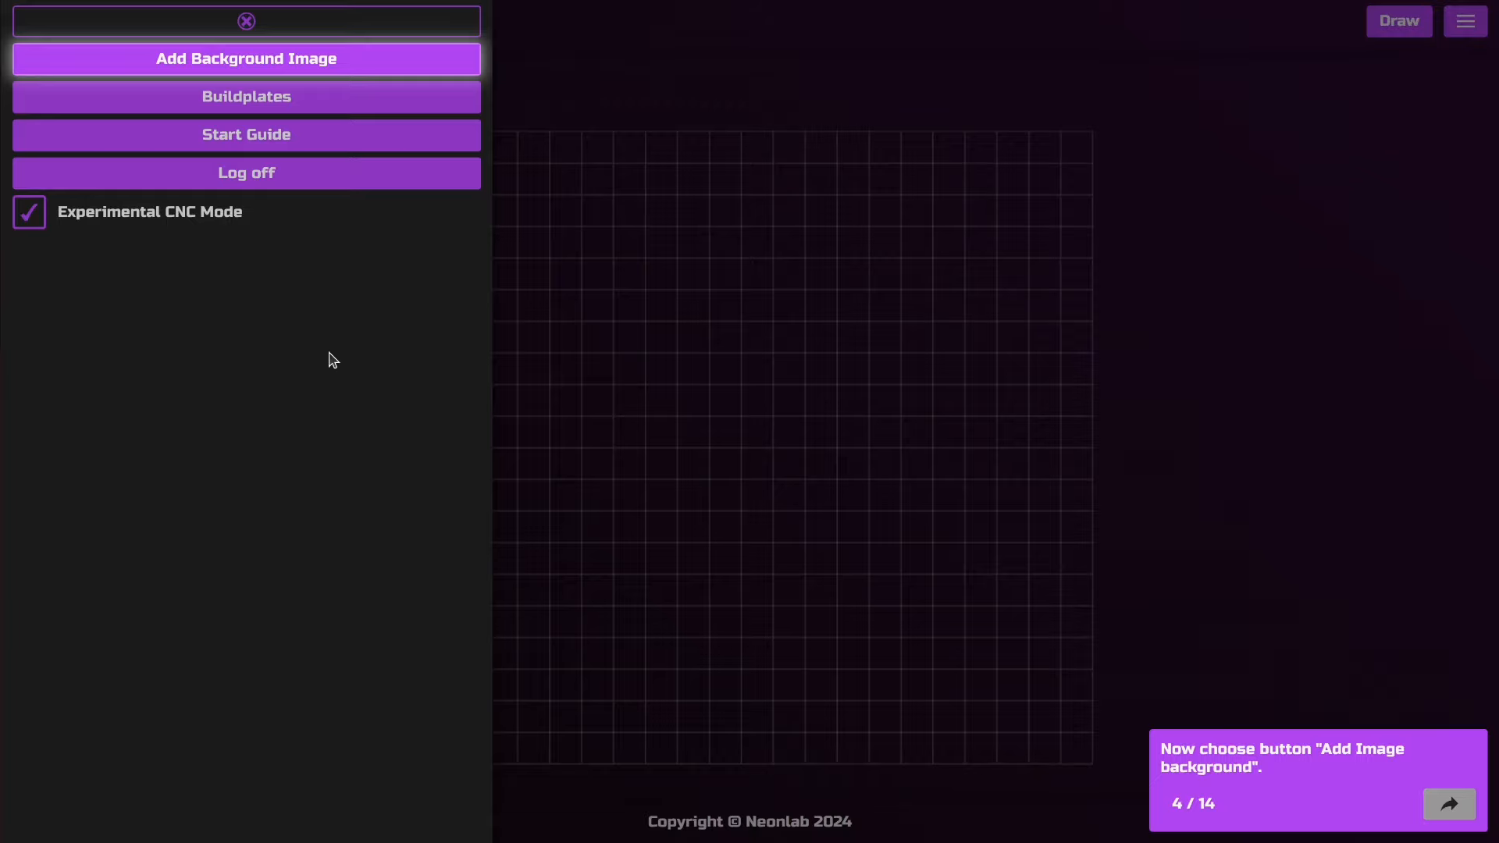
Step: Upload the flask picture as the drawing area's background image and close the menu
left_click(313, 62)
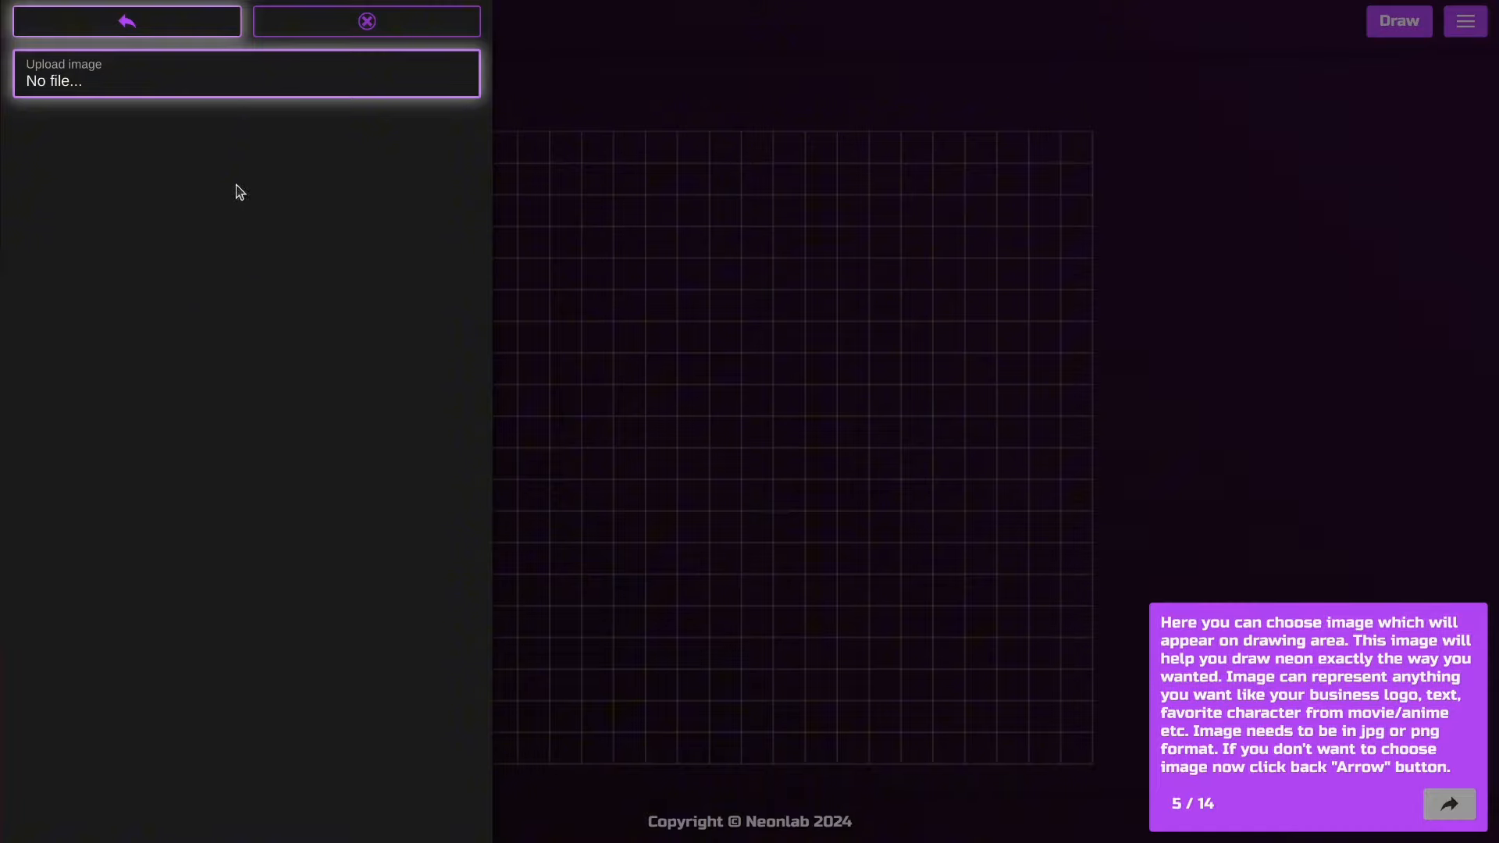
left_click(277, 86)
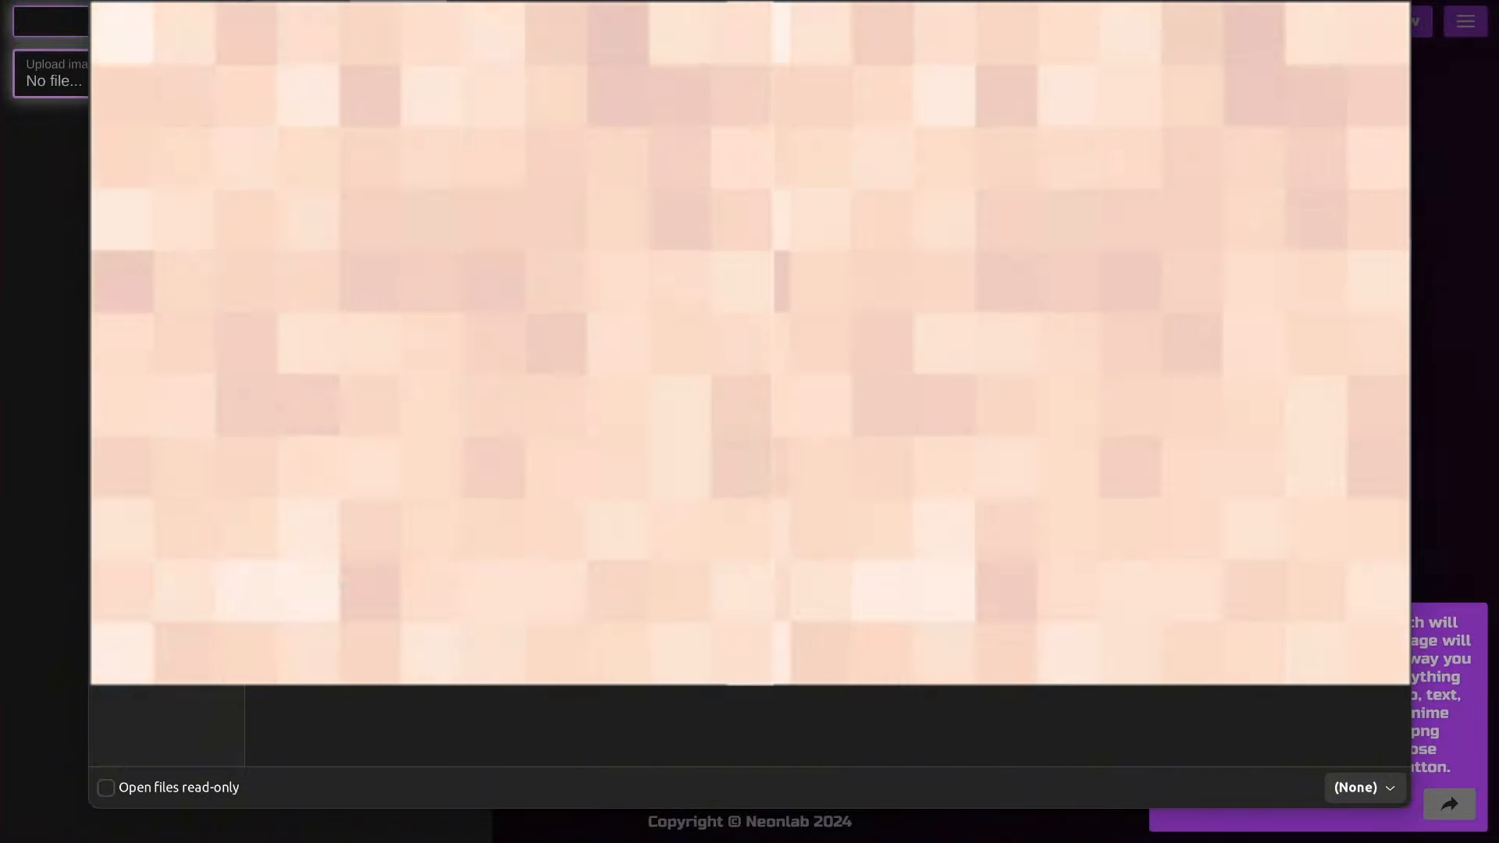
double_click(617, 348)
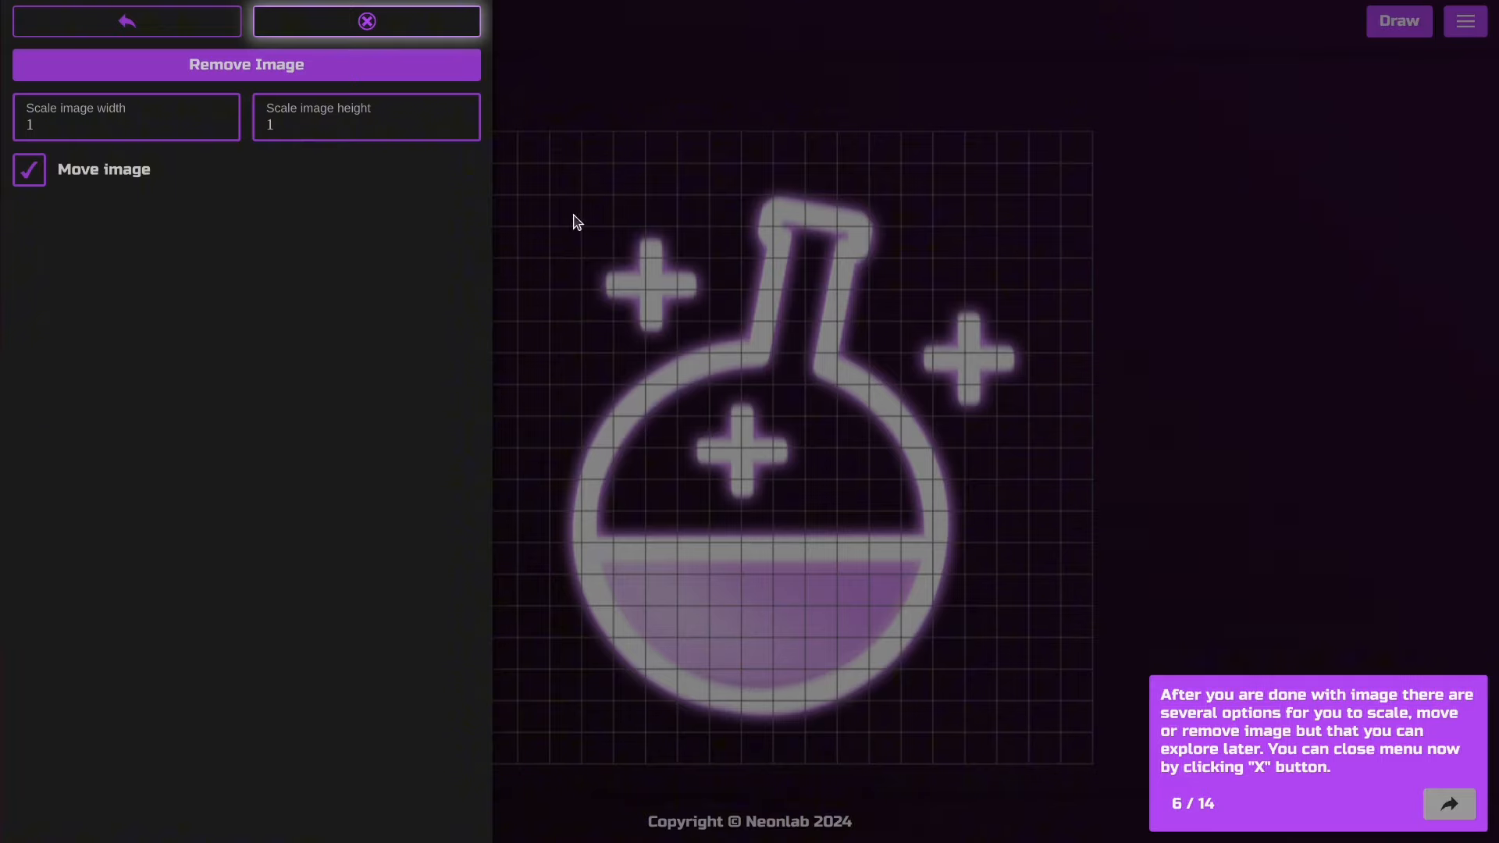
left_click(445, 34)
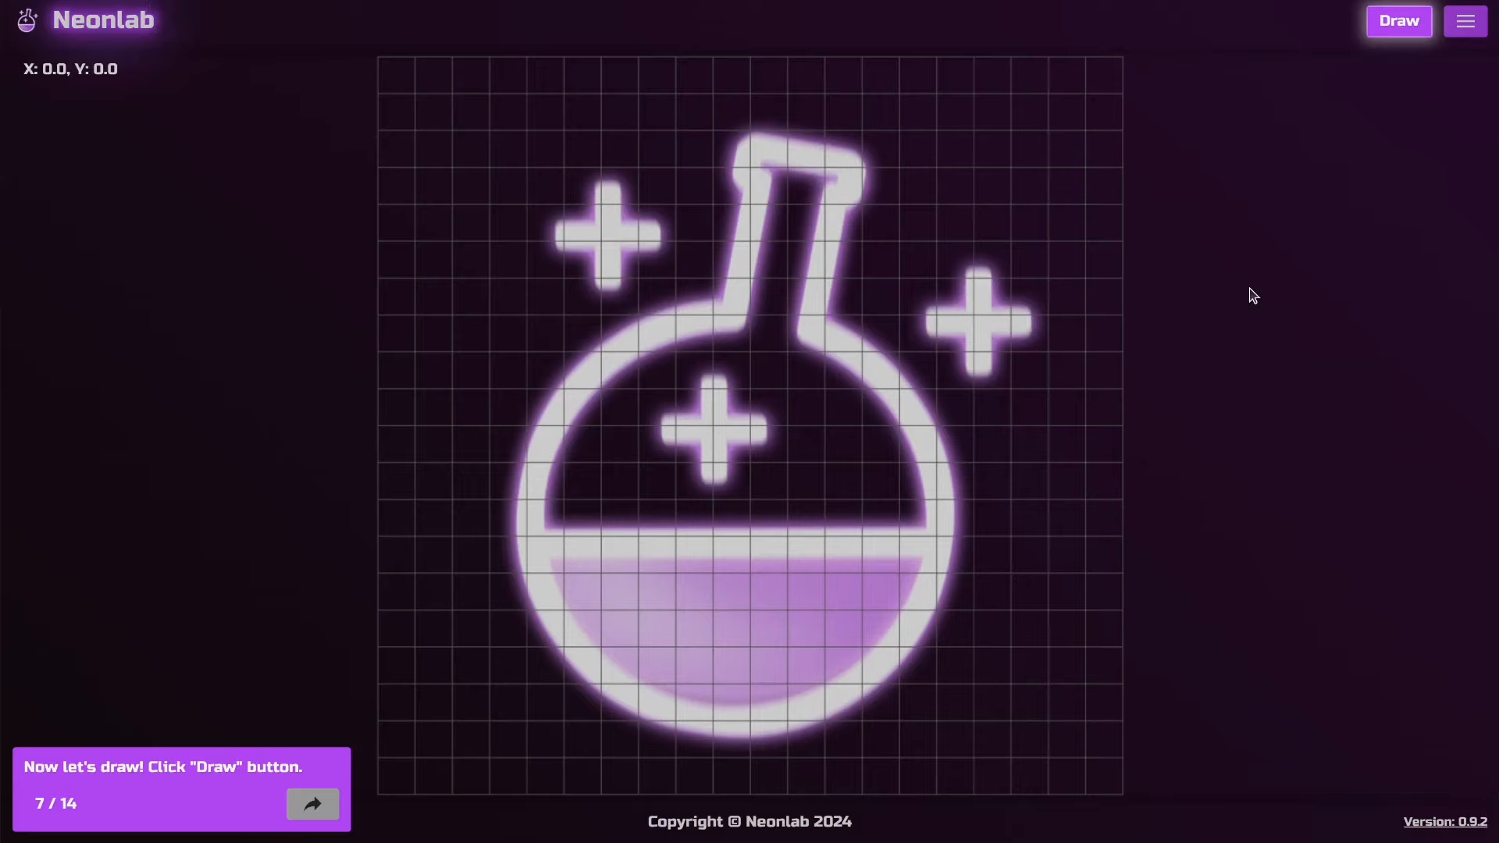
Step: Start drawing mode and advance the guide past its explanation of dimensions
left_click(1393, 24)
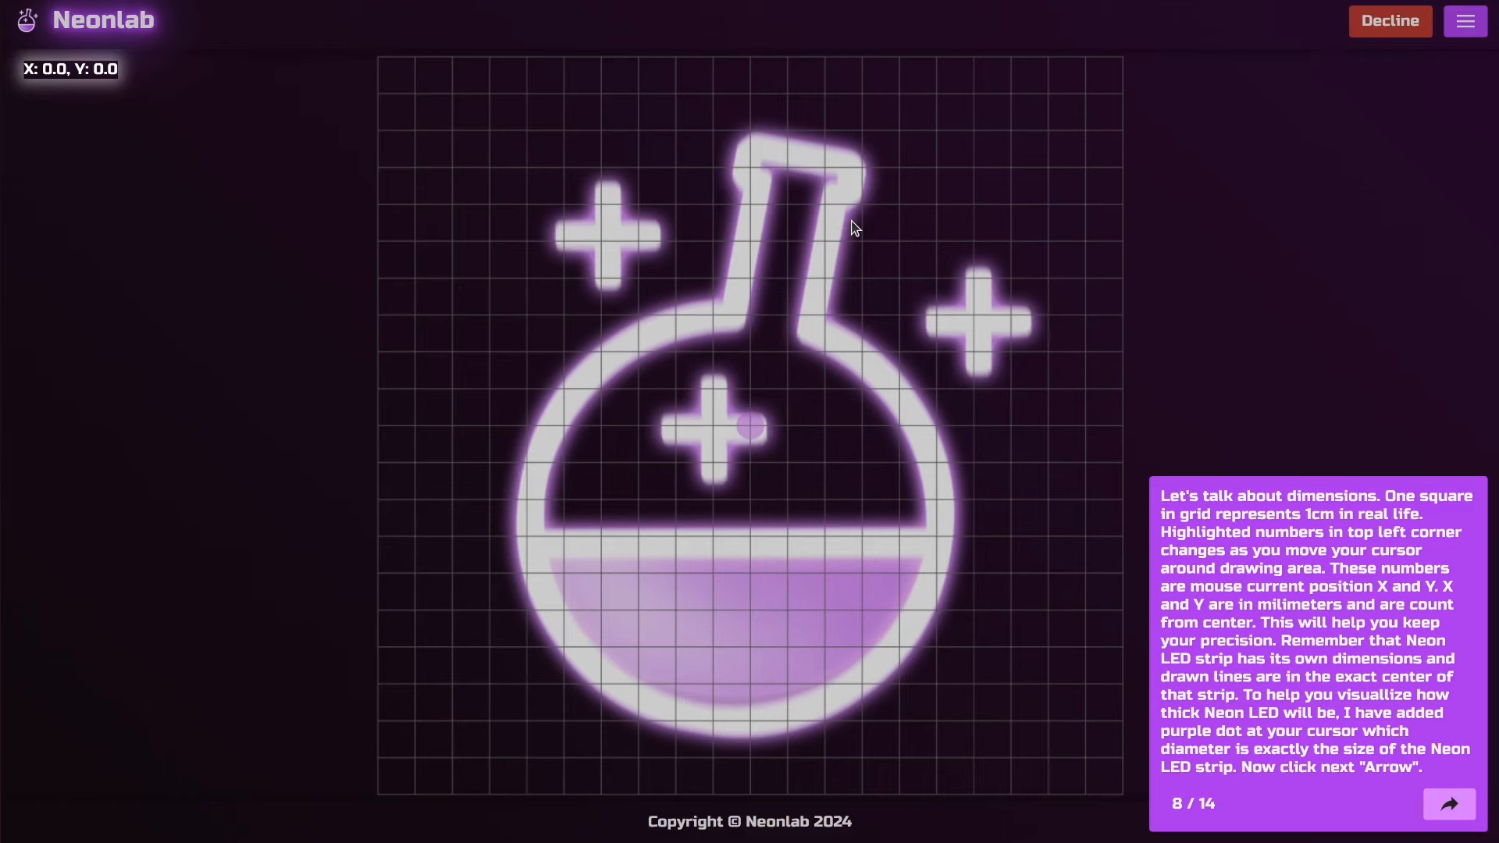
left_click(1449, 804)
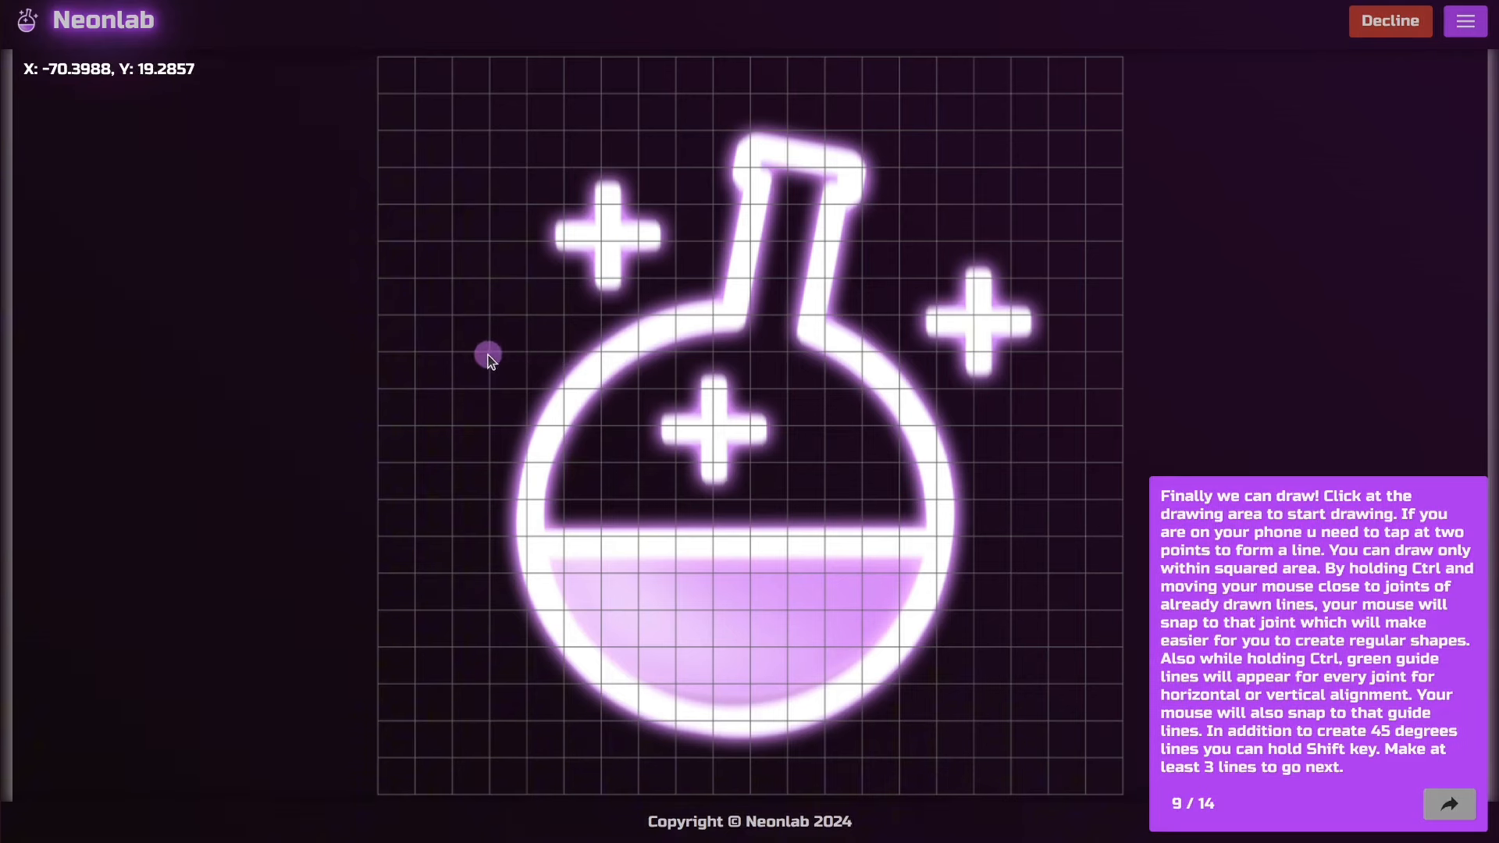
Step: Draw a practice square about 50 mm wide around the plus sign left of the flask's neck
left_click(489, 171)
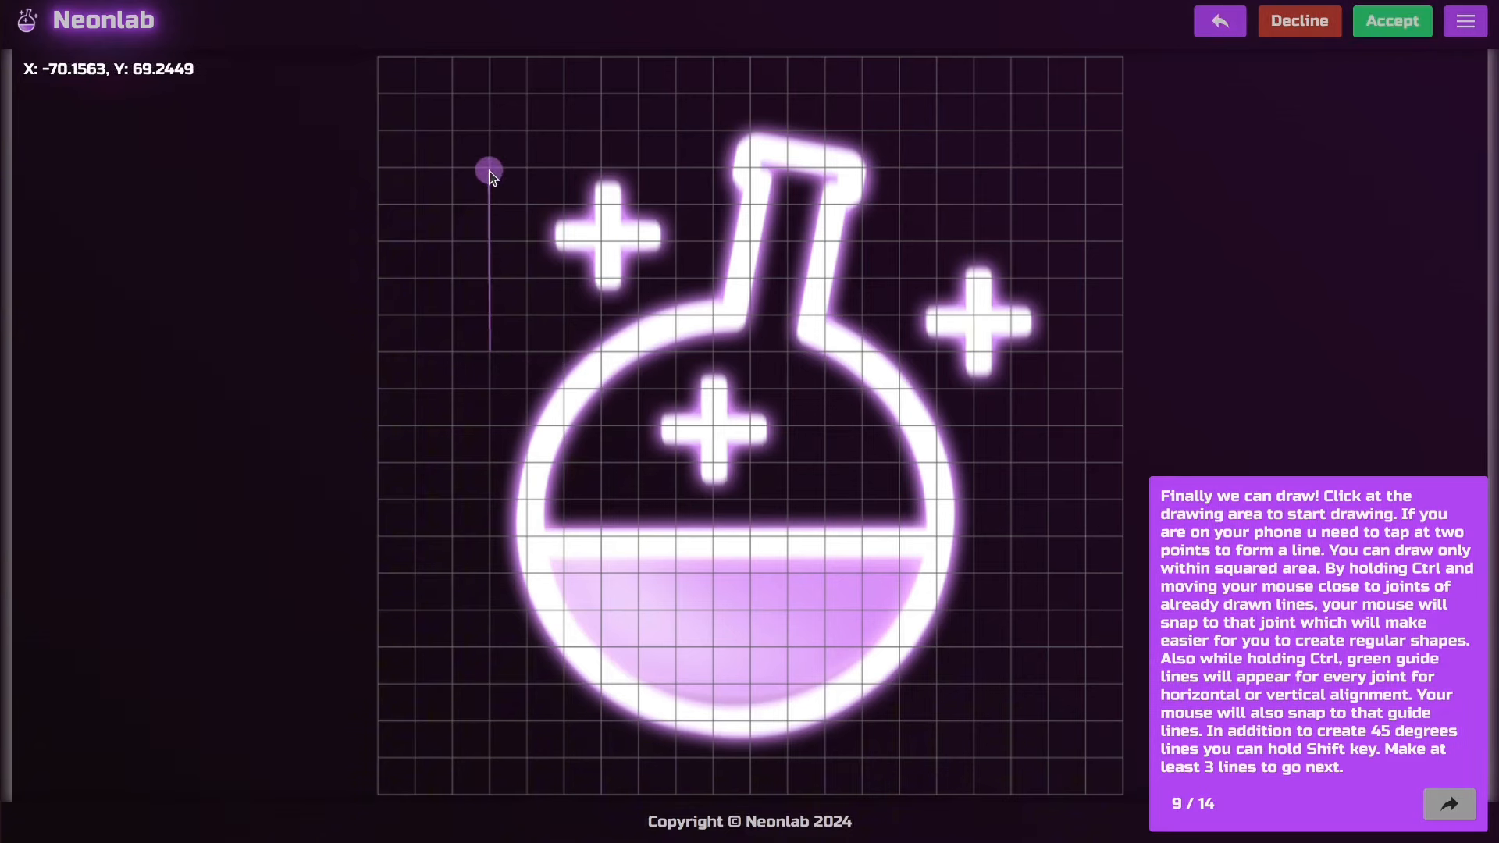
left_click(673, 170)
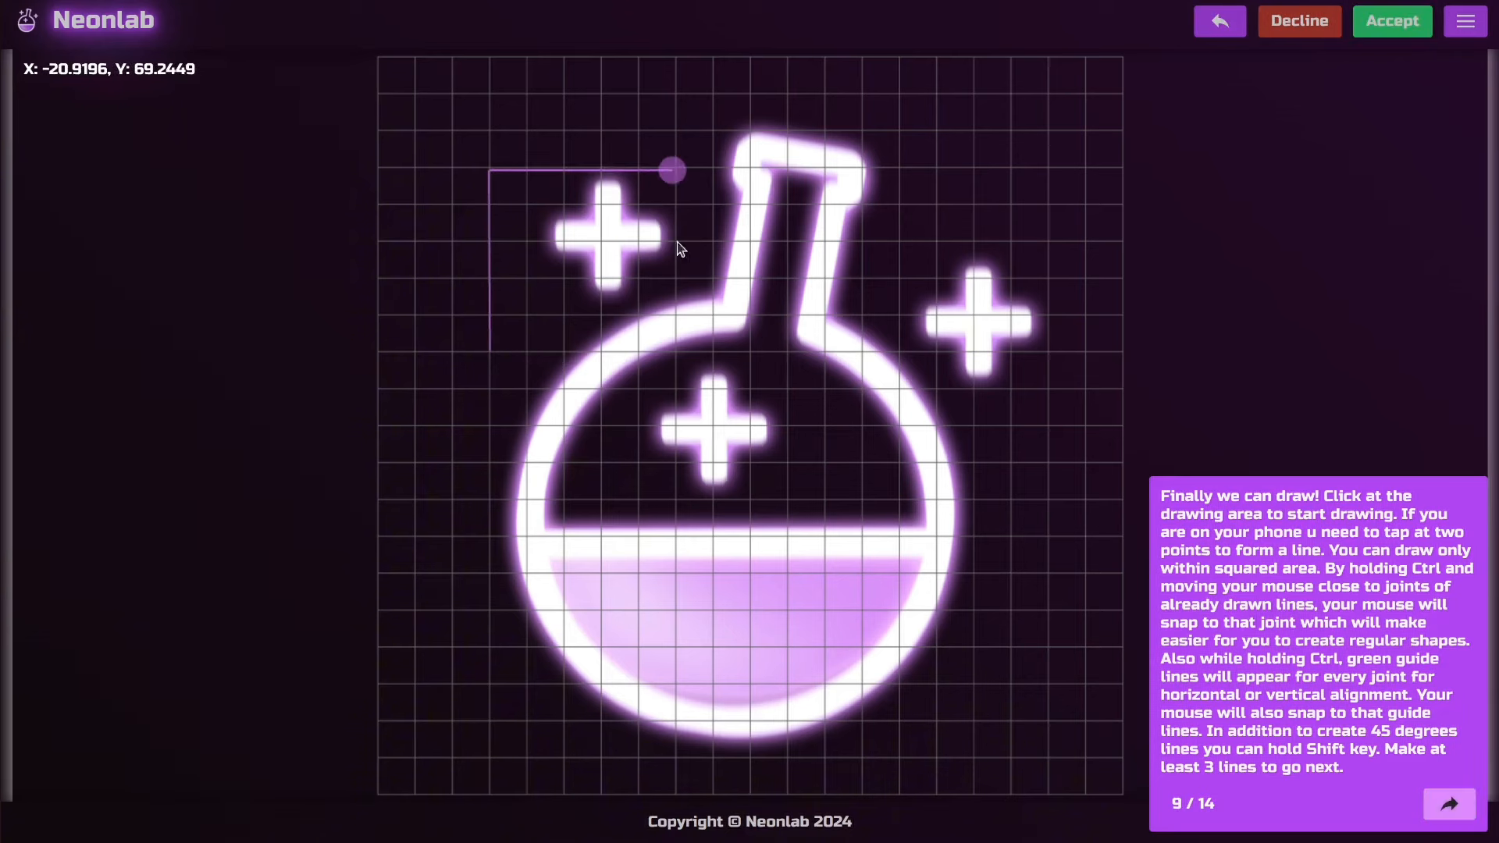
left_click(675, 349)
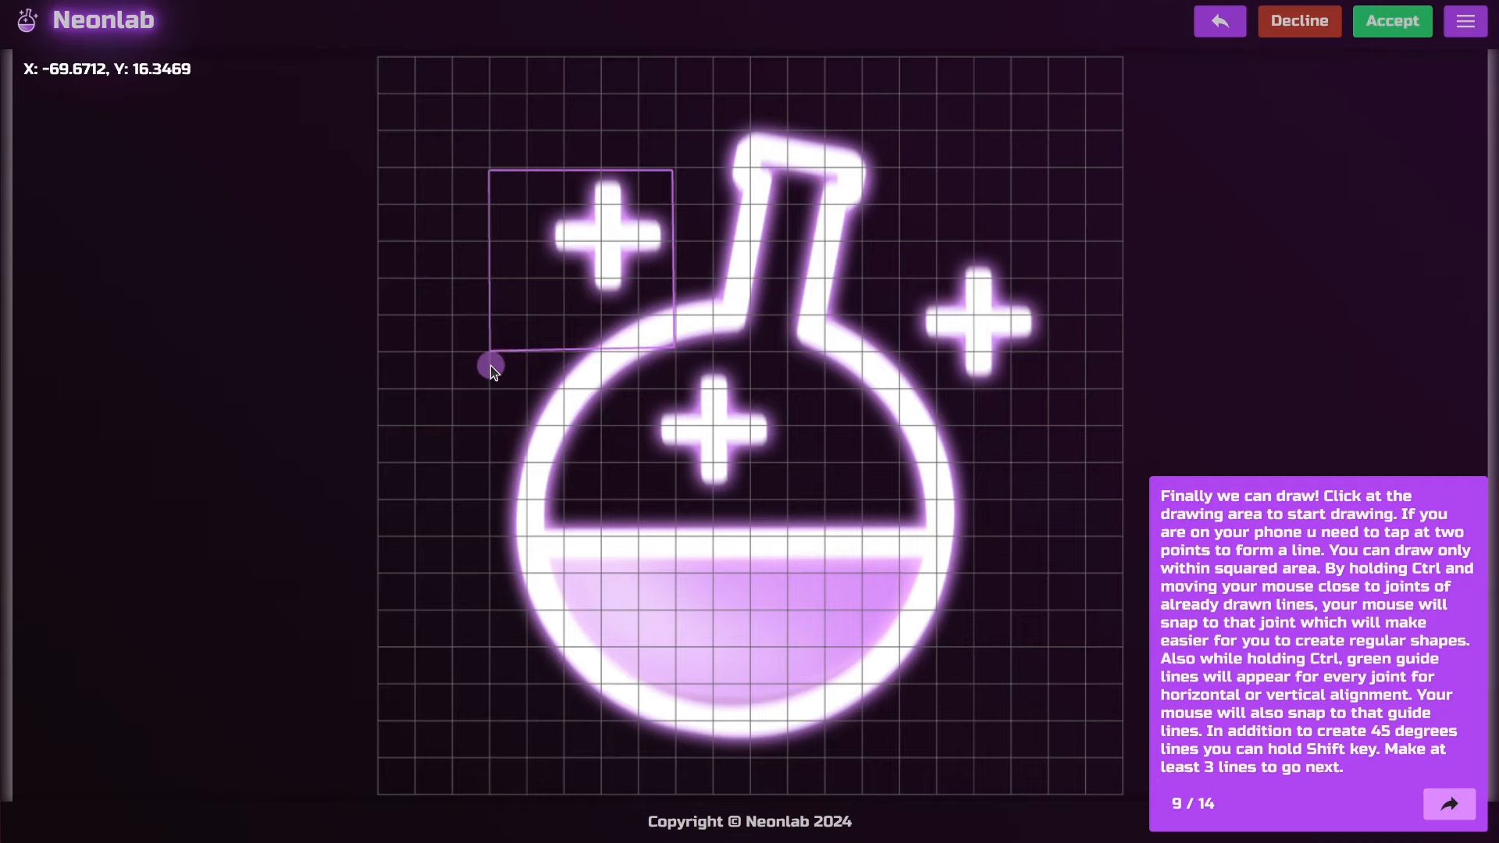
left_click(488, 353)
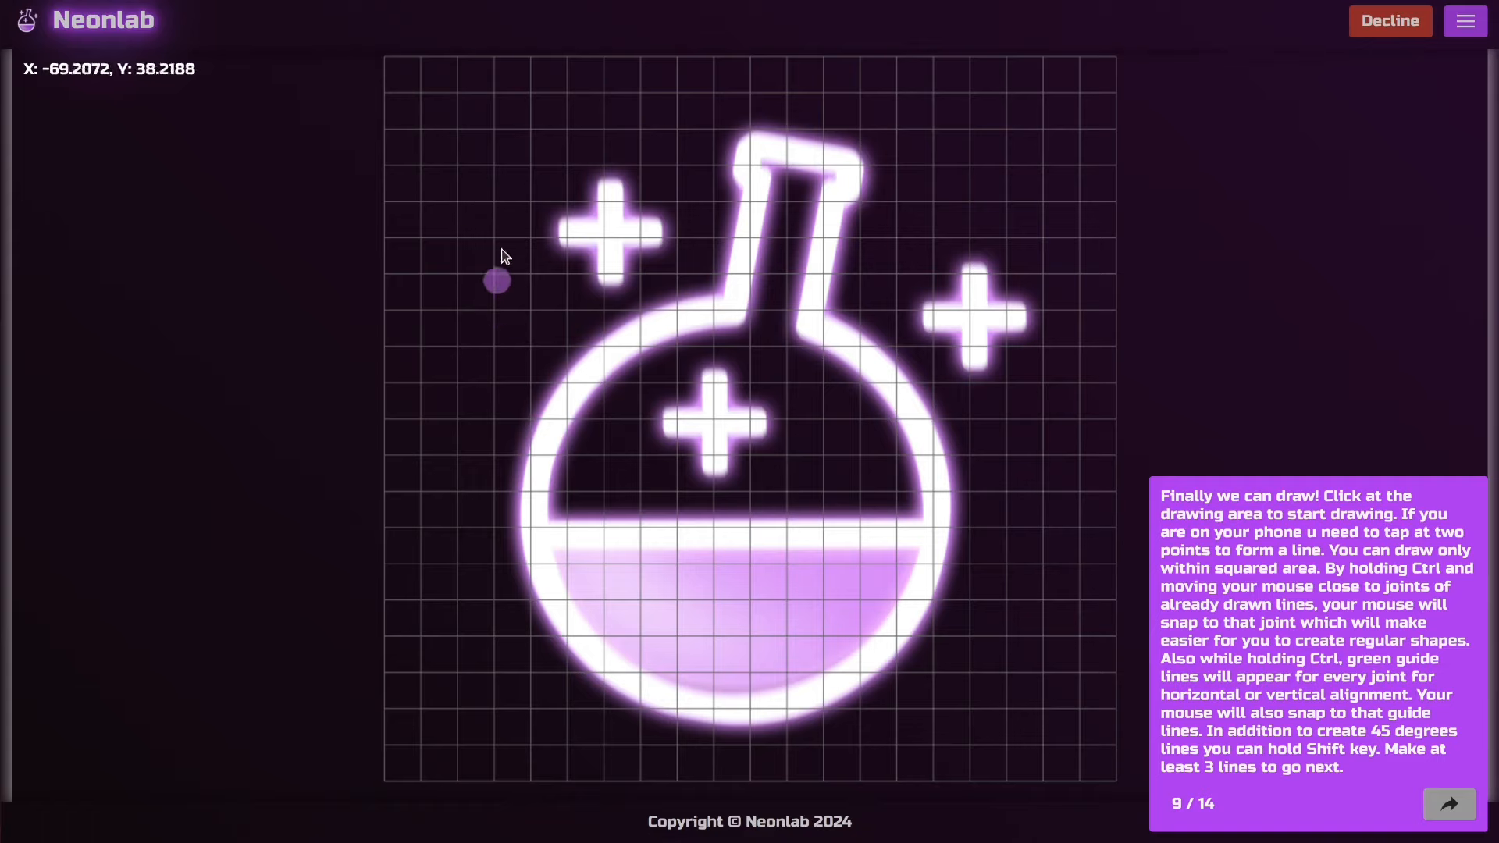
Step: Draw a practice polygon around the plus sign left of the neck, aligning its last point vertically with the first
left_click(495, 166)
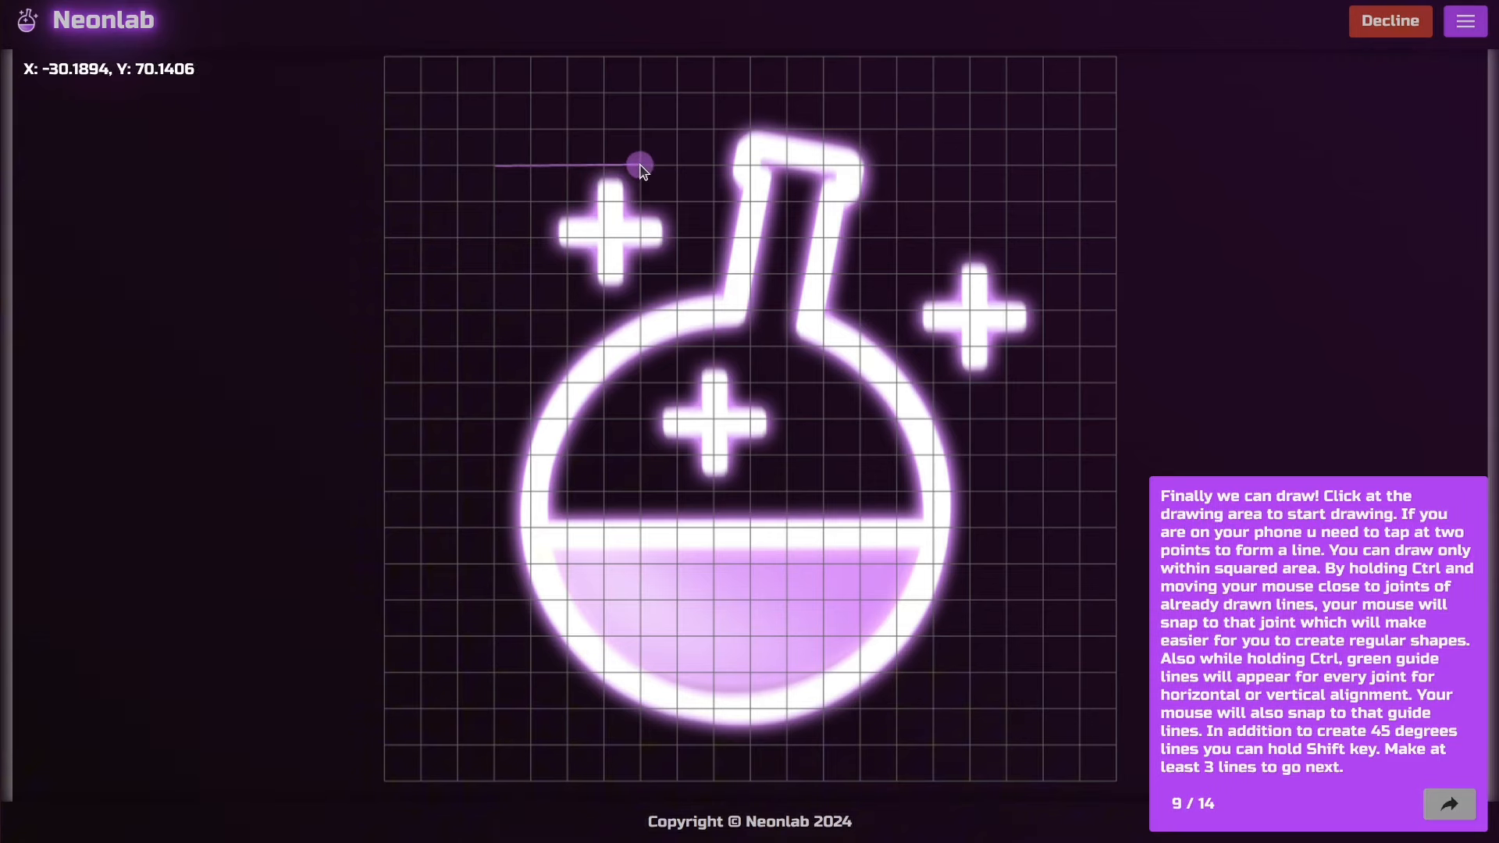
left_click(640, 167)
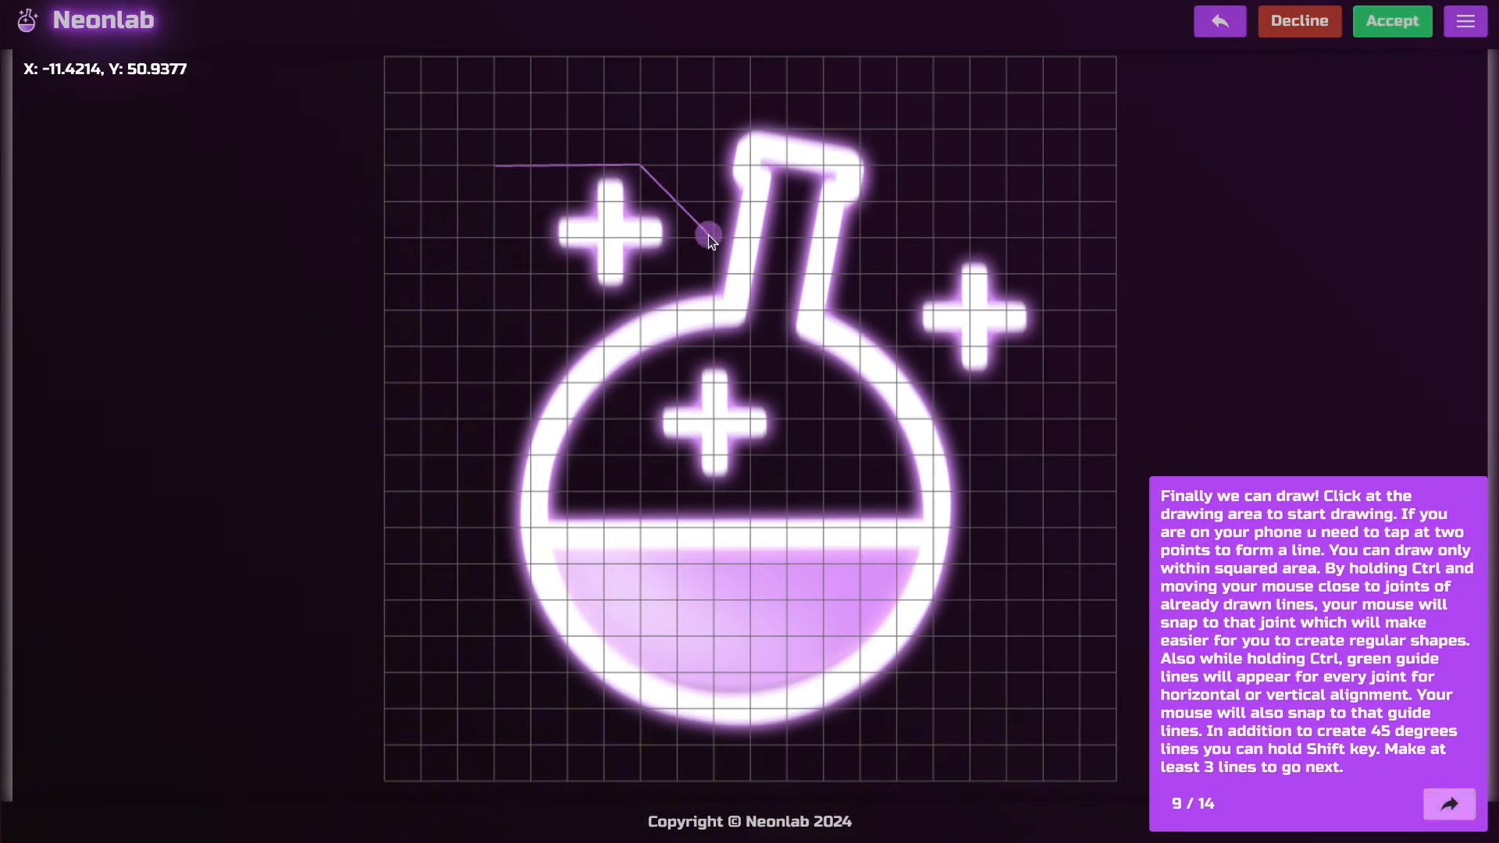
left_click(709, 235)
left_click(712, 308)
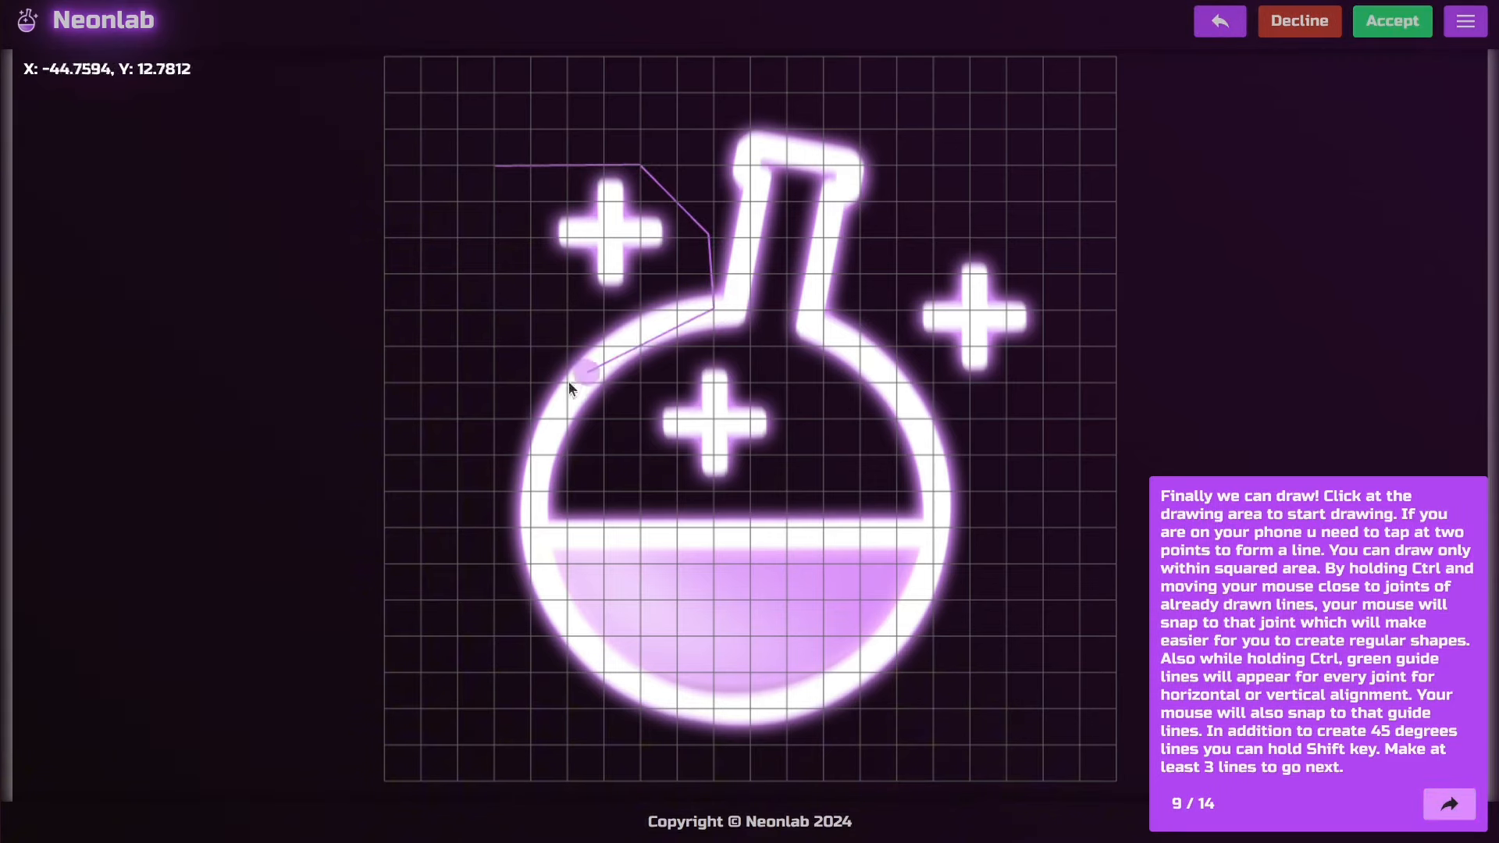
left_click(545, 396)
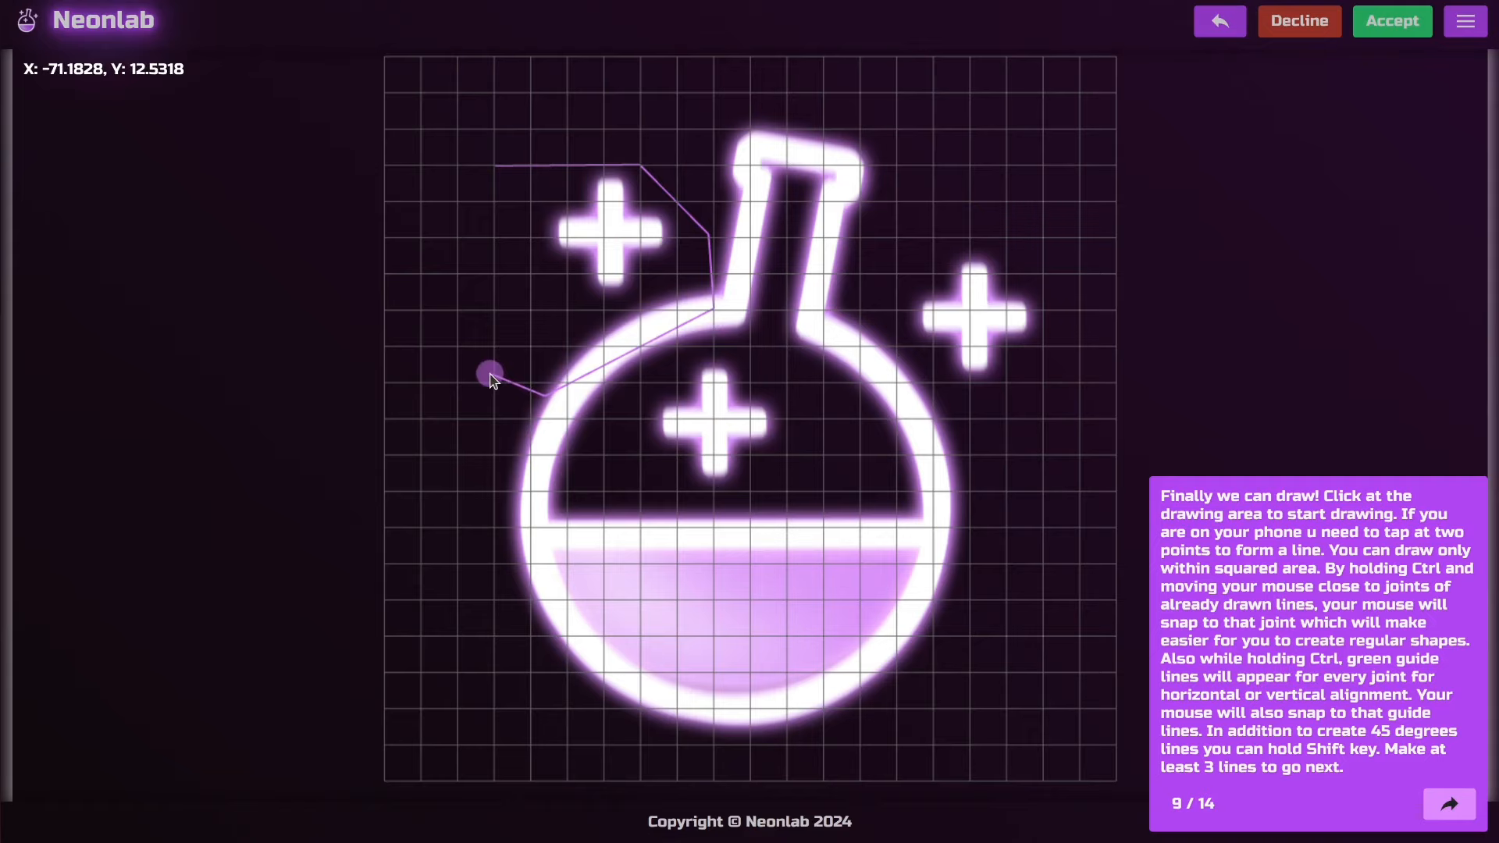
key("ctrl")
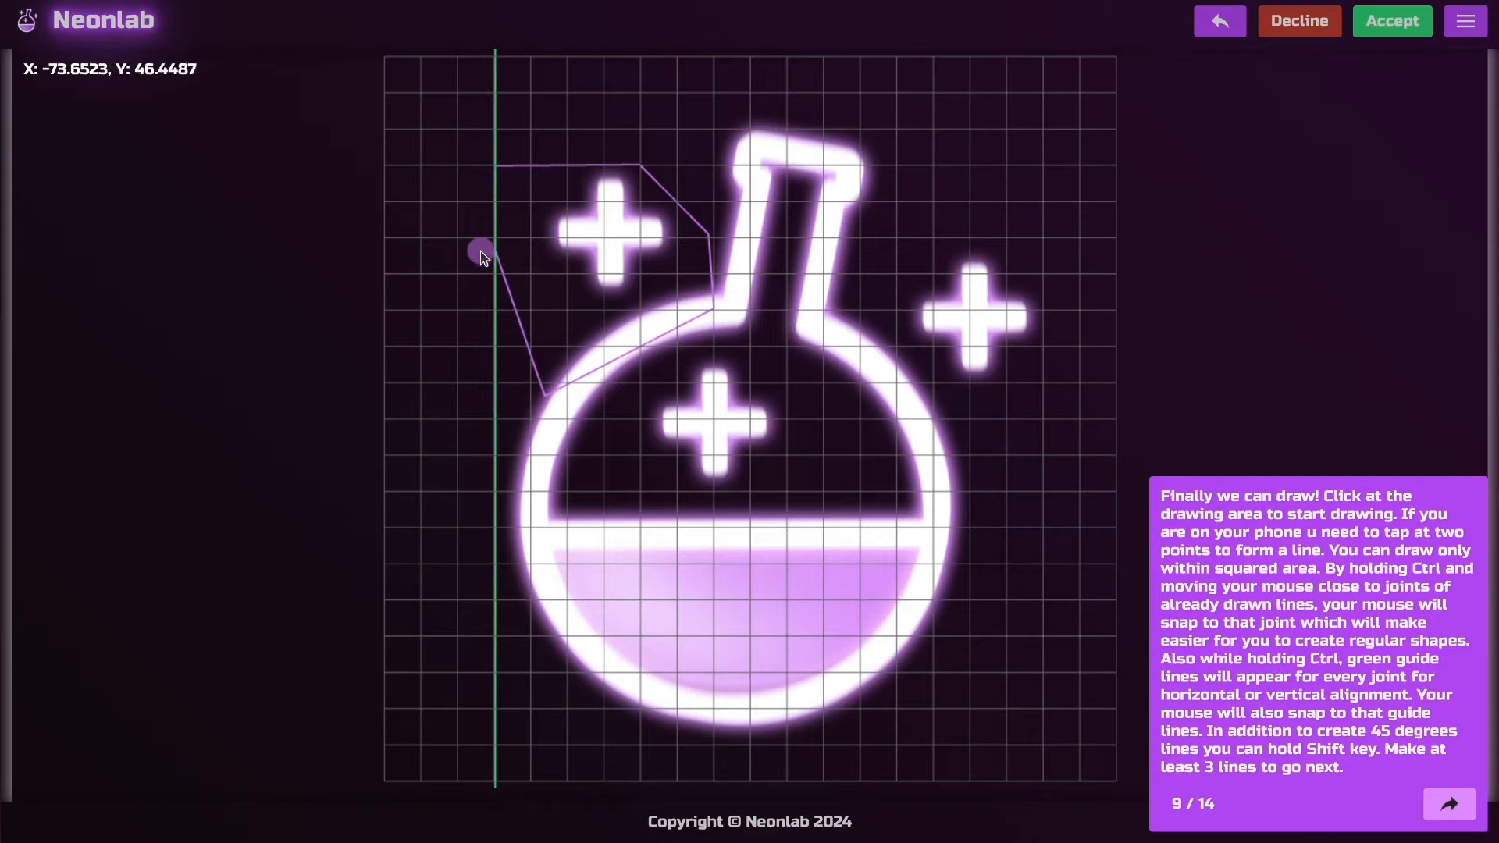
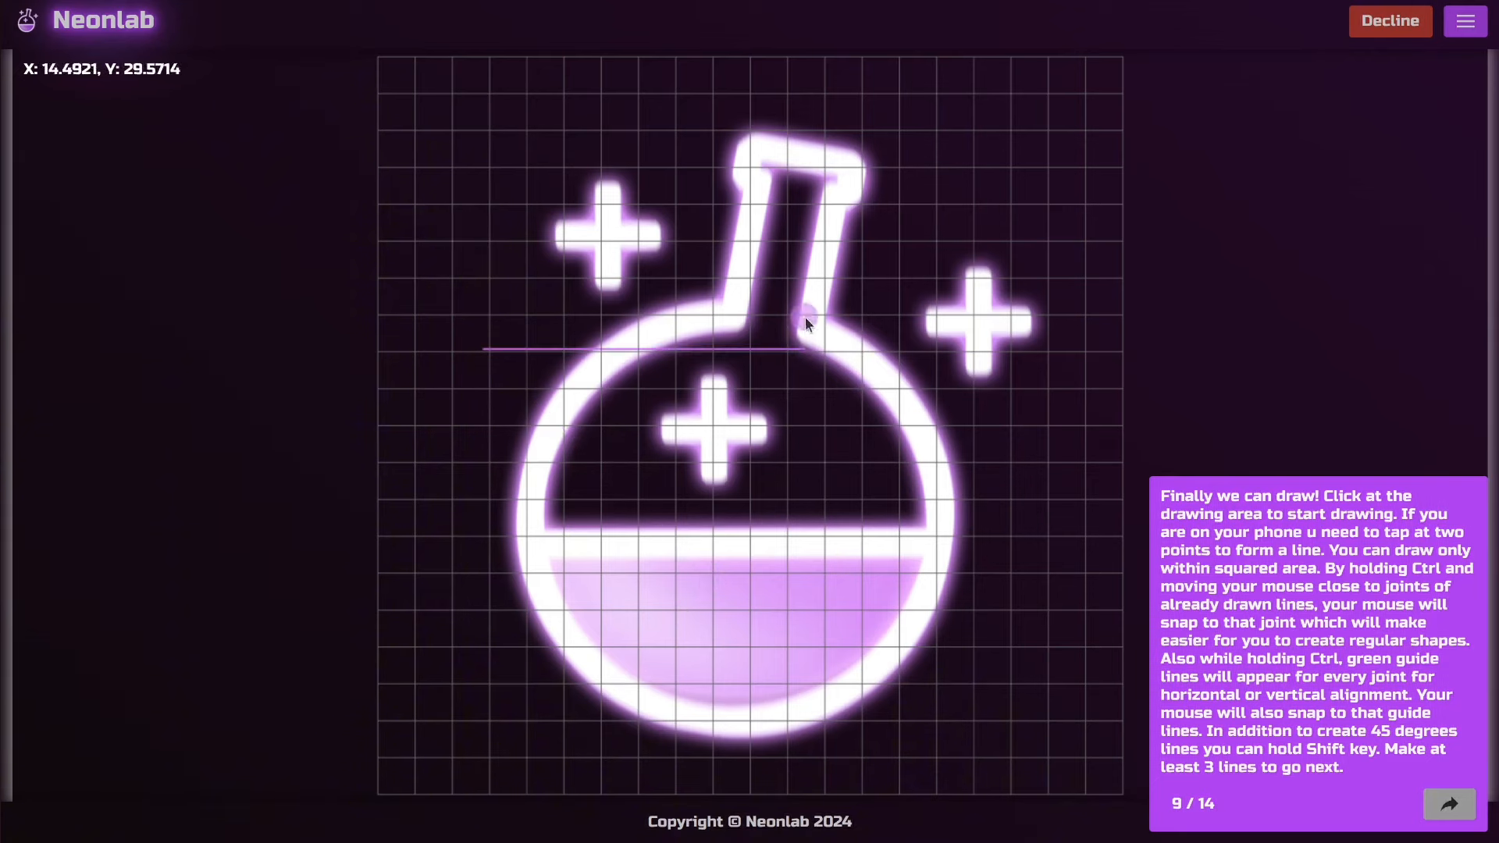
Step: Draw a practice rectangle across the flask's round body, running its last side up past the first corner
left_click(824, 351)
left_click(822, 591)
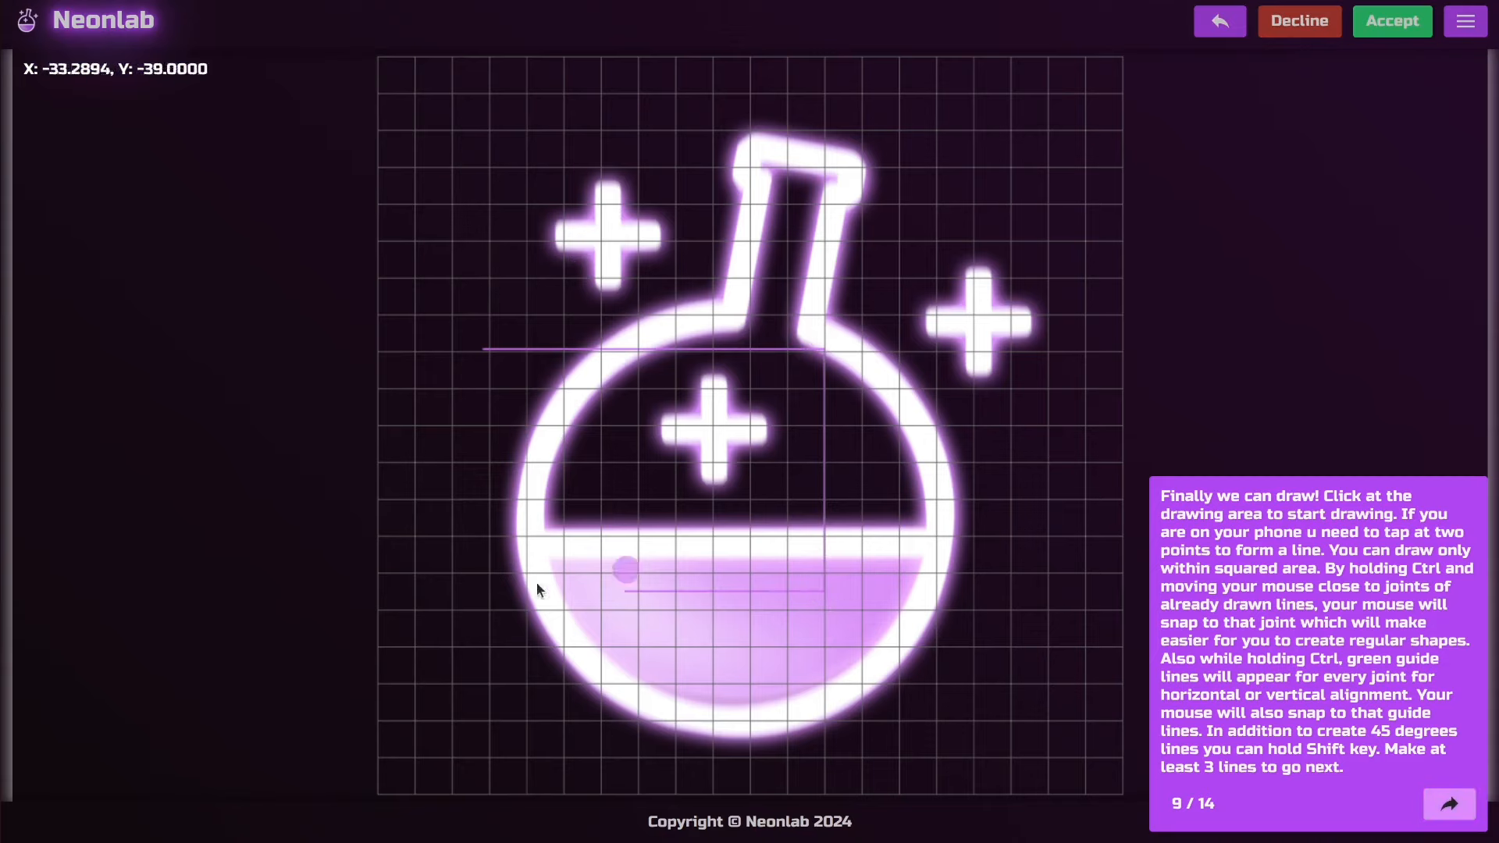
left_click(477, 589)
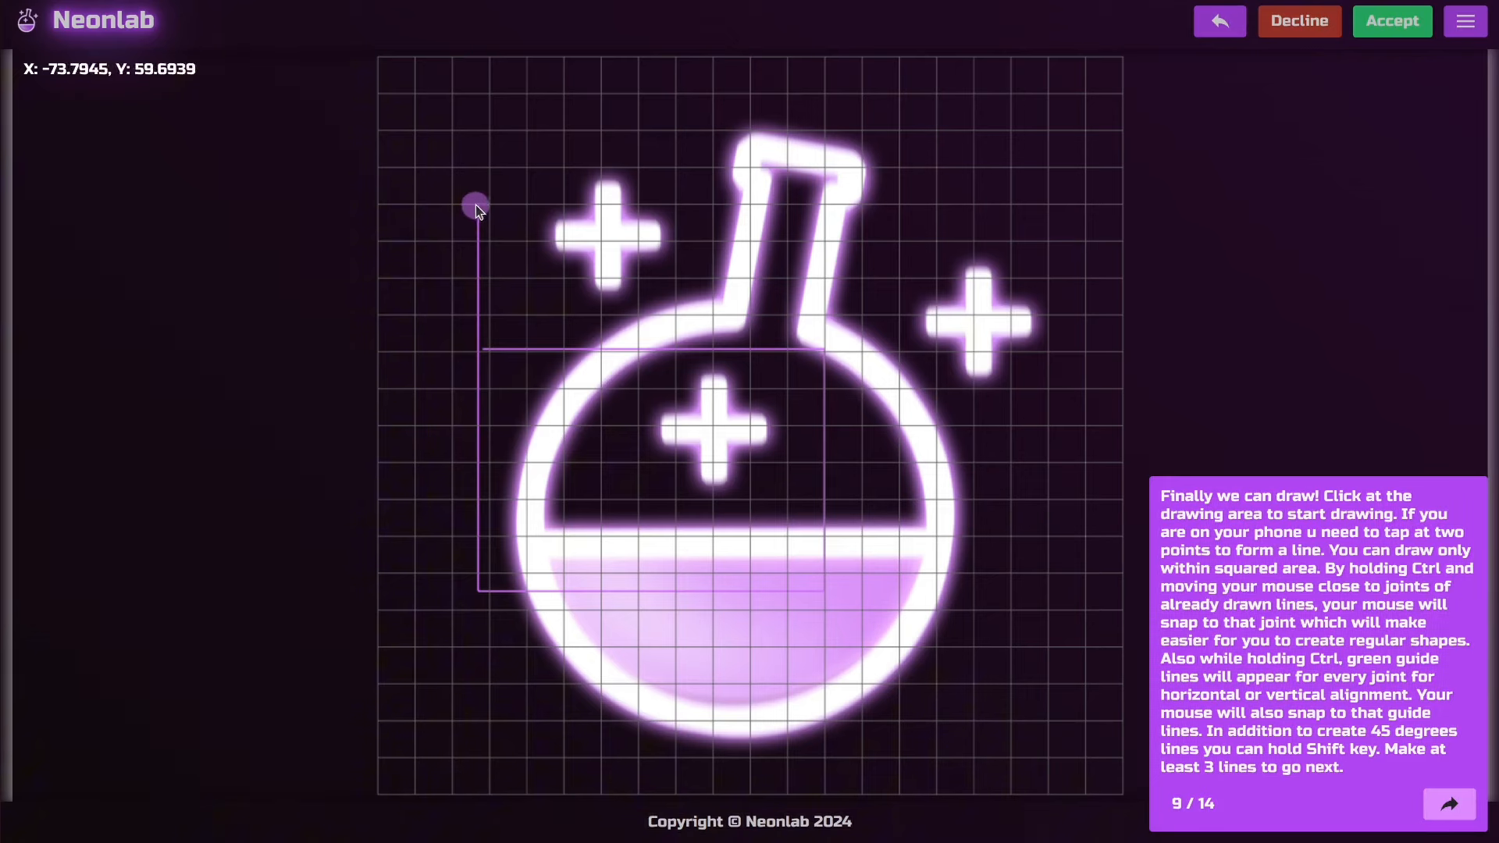
left_click(476, 205)
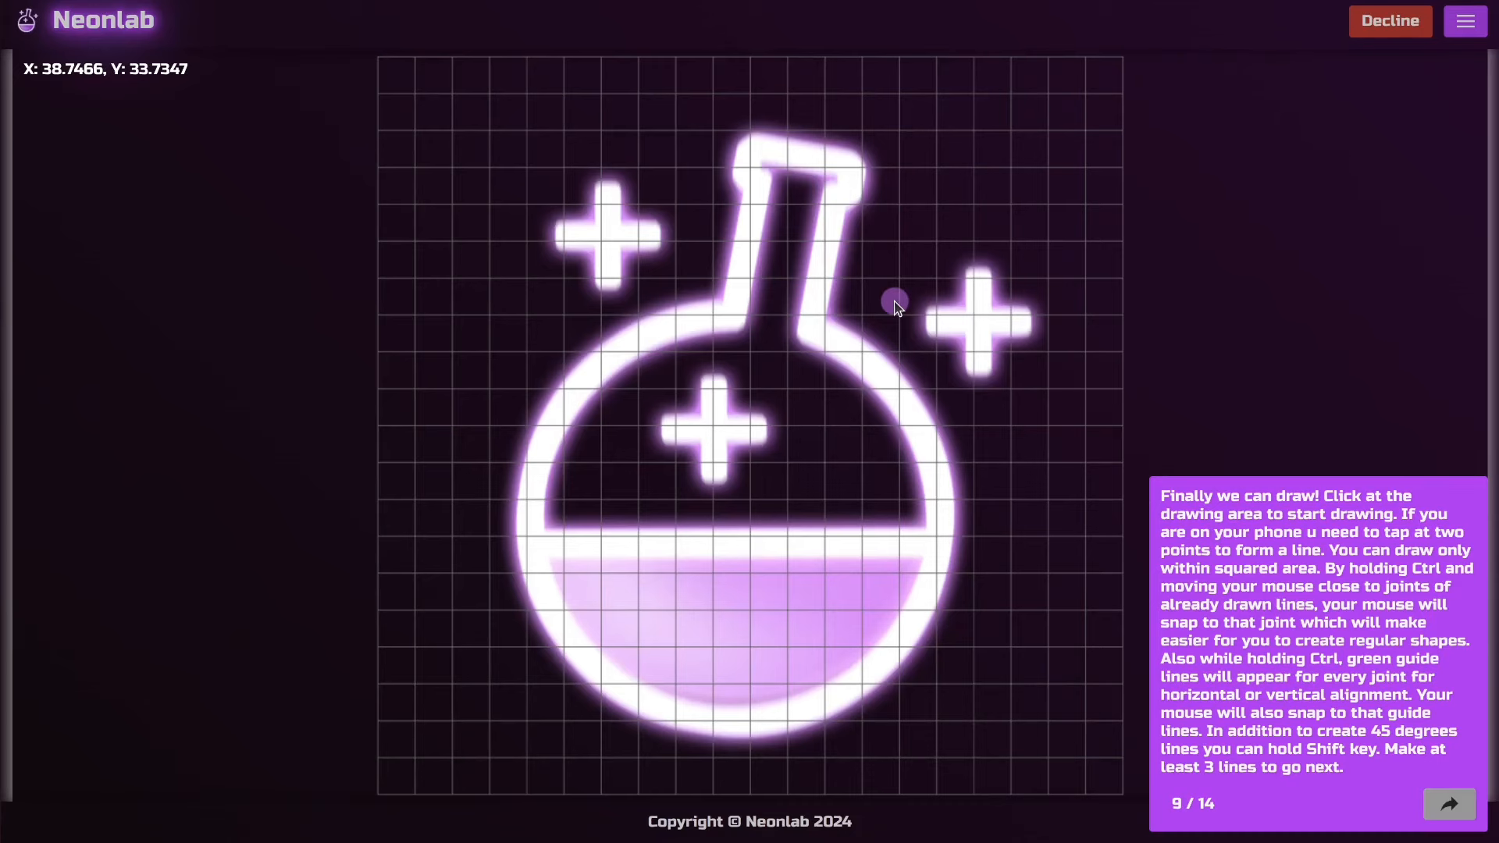
Step: Trace the flask with connected lines from its left shoulder up the neck, around the rim and onto the neck's right side
left_click(586, 377)
left_click(640, 339)
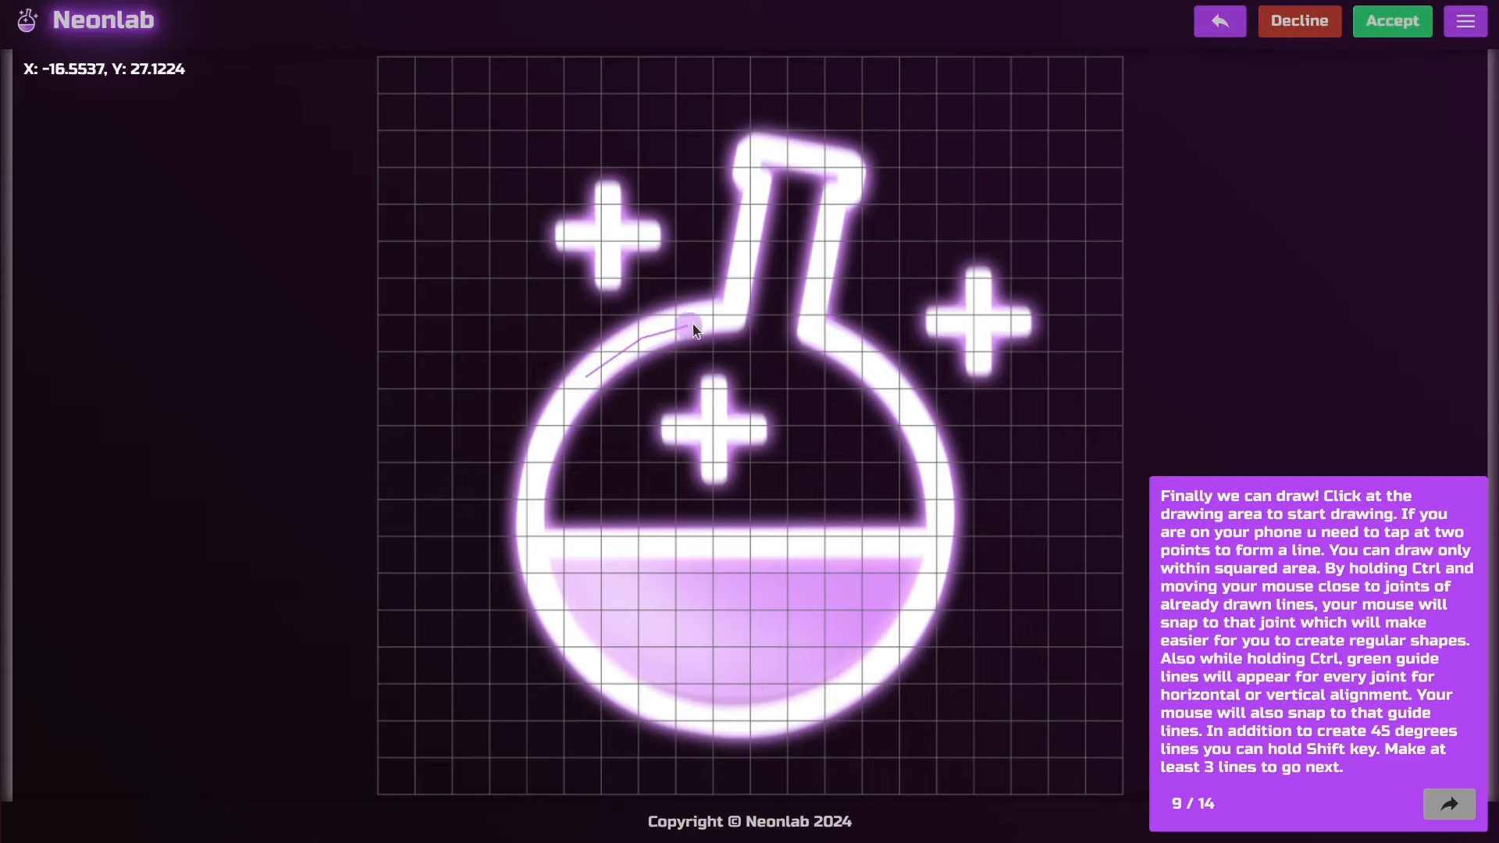
left_click(734, 316)
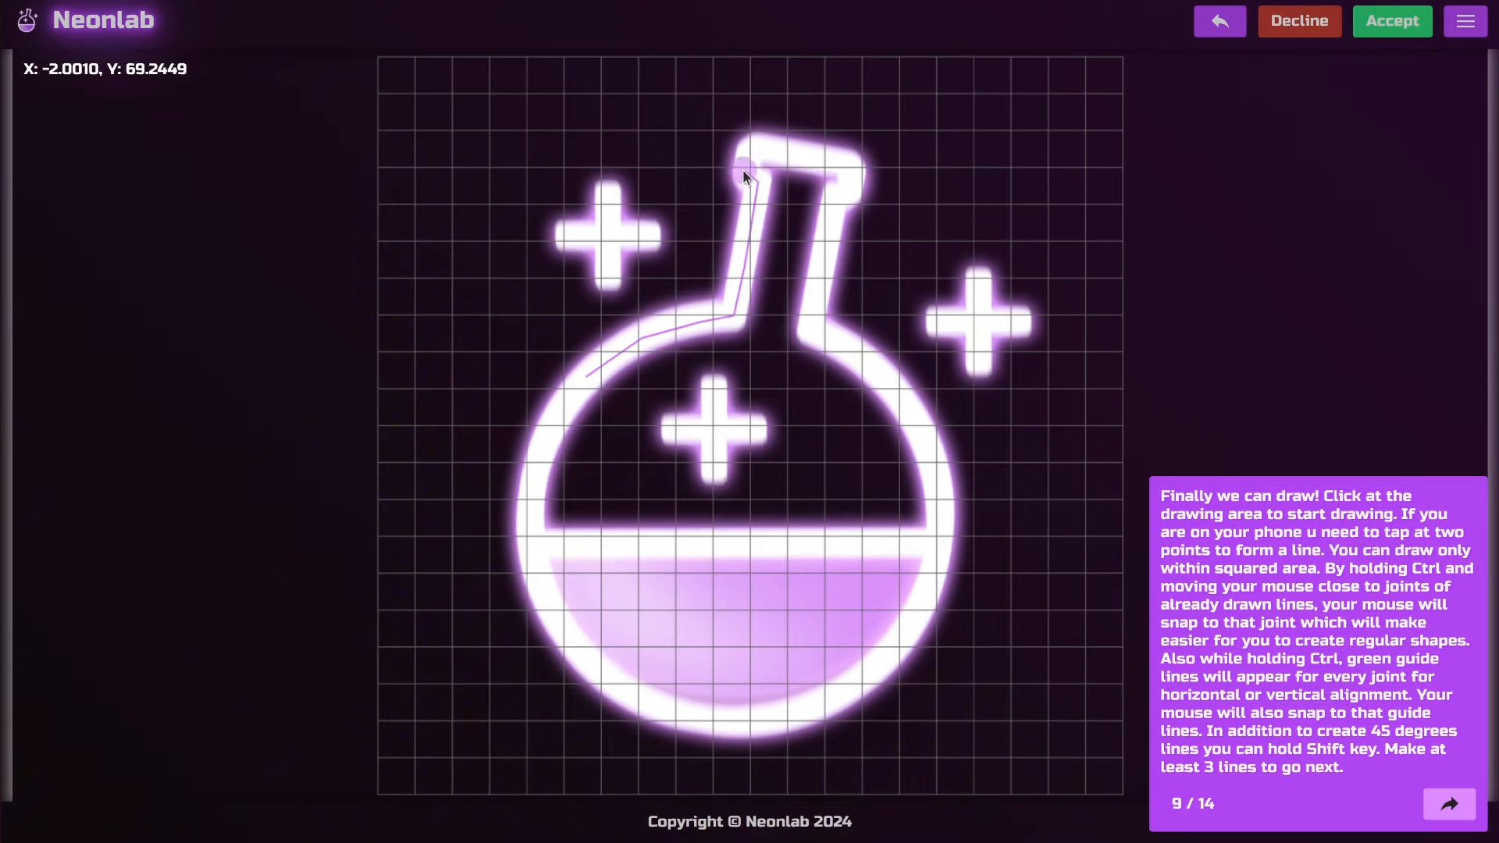
left_click(753, 142)
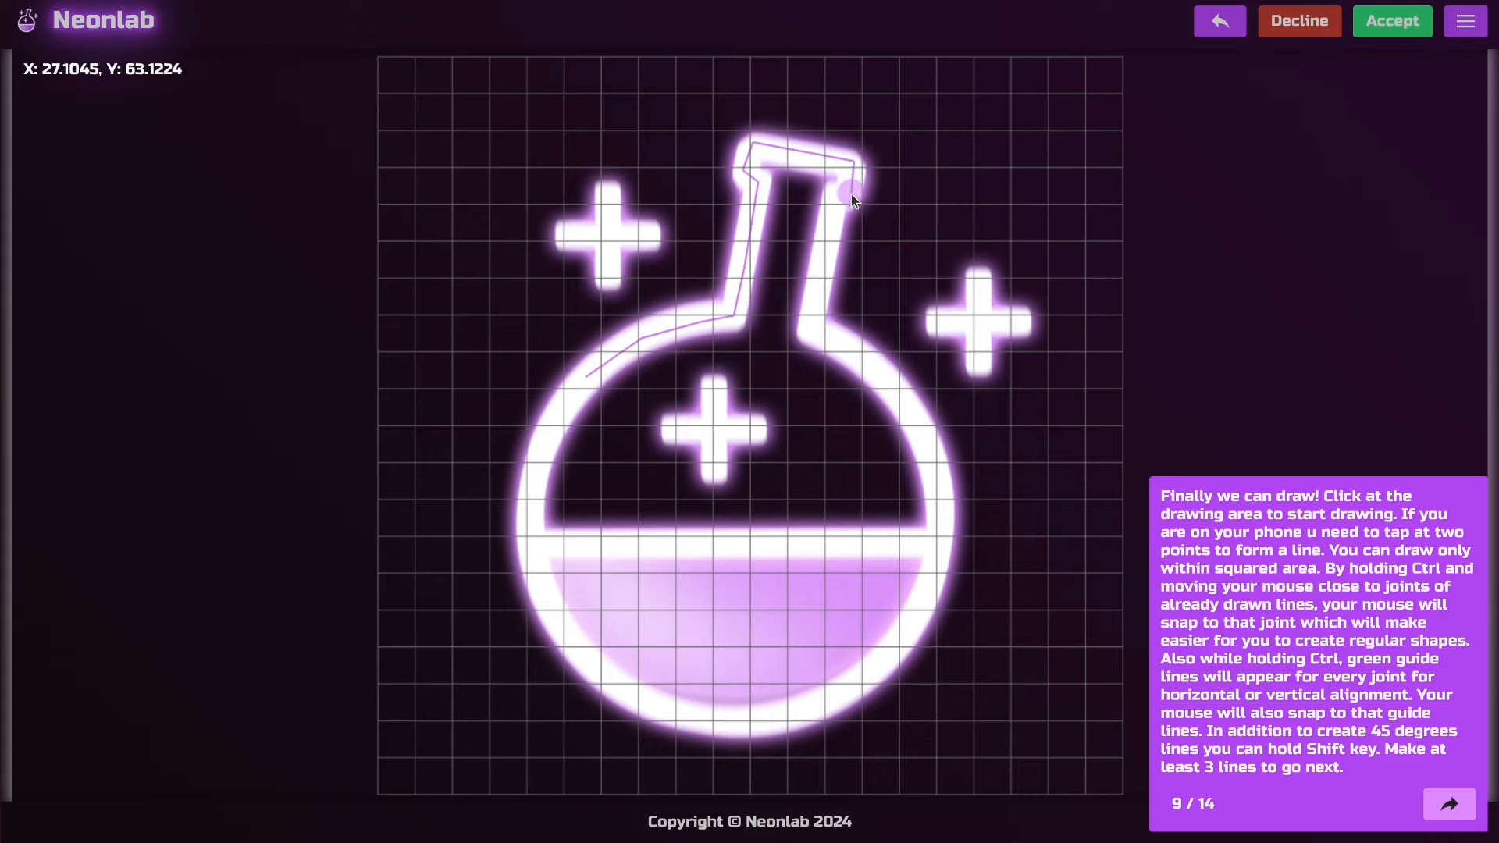
left_click(832, 205)
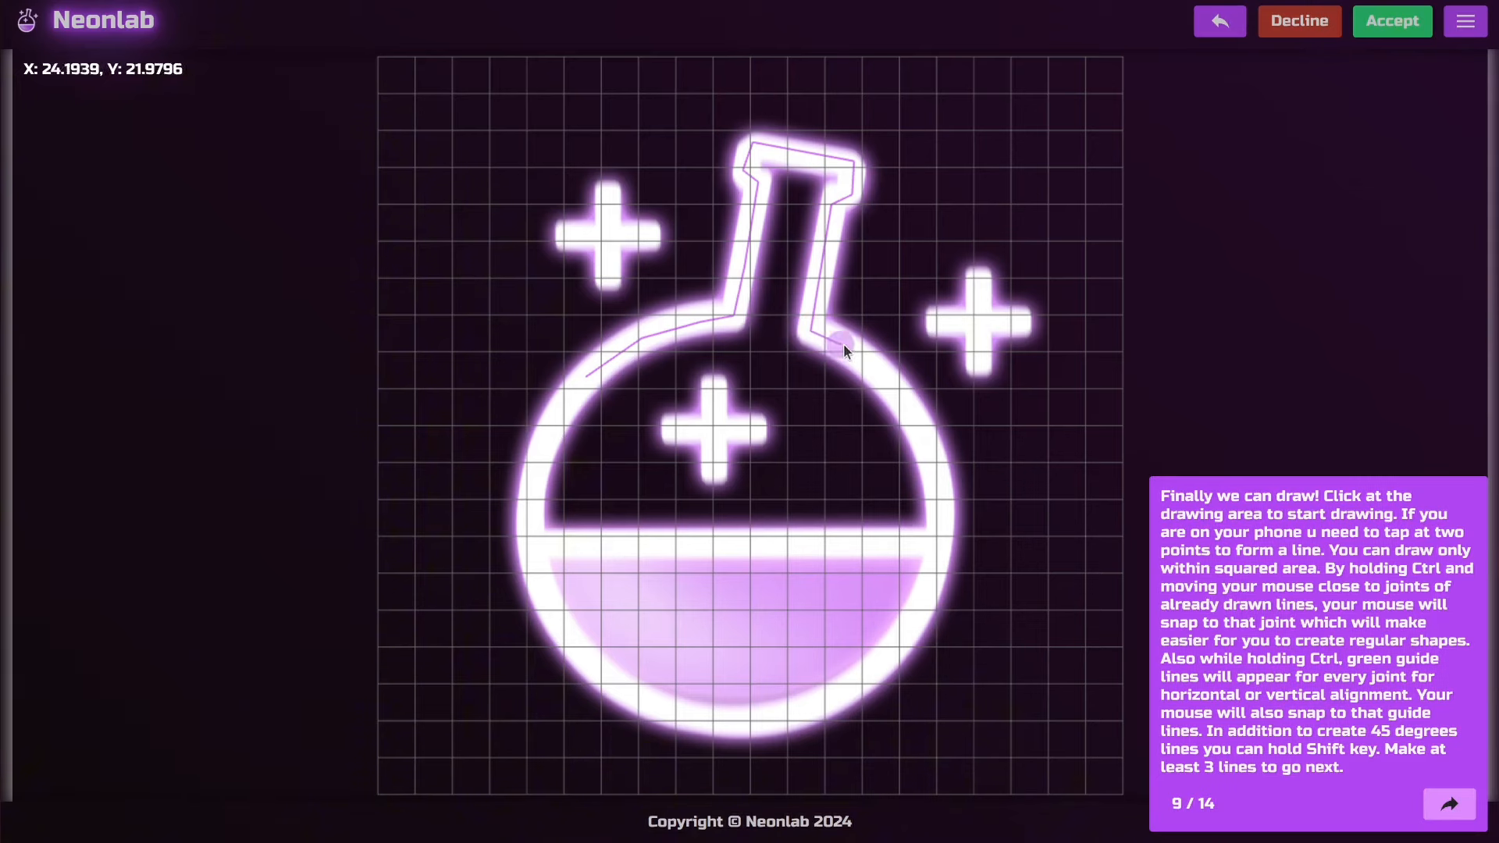
Step: Continue the outline with short segments down the right side of the flask's round body to its lower-right curve
scroll(930, 457, "up", 3)
left_click(930, 457)
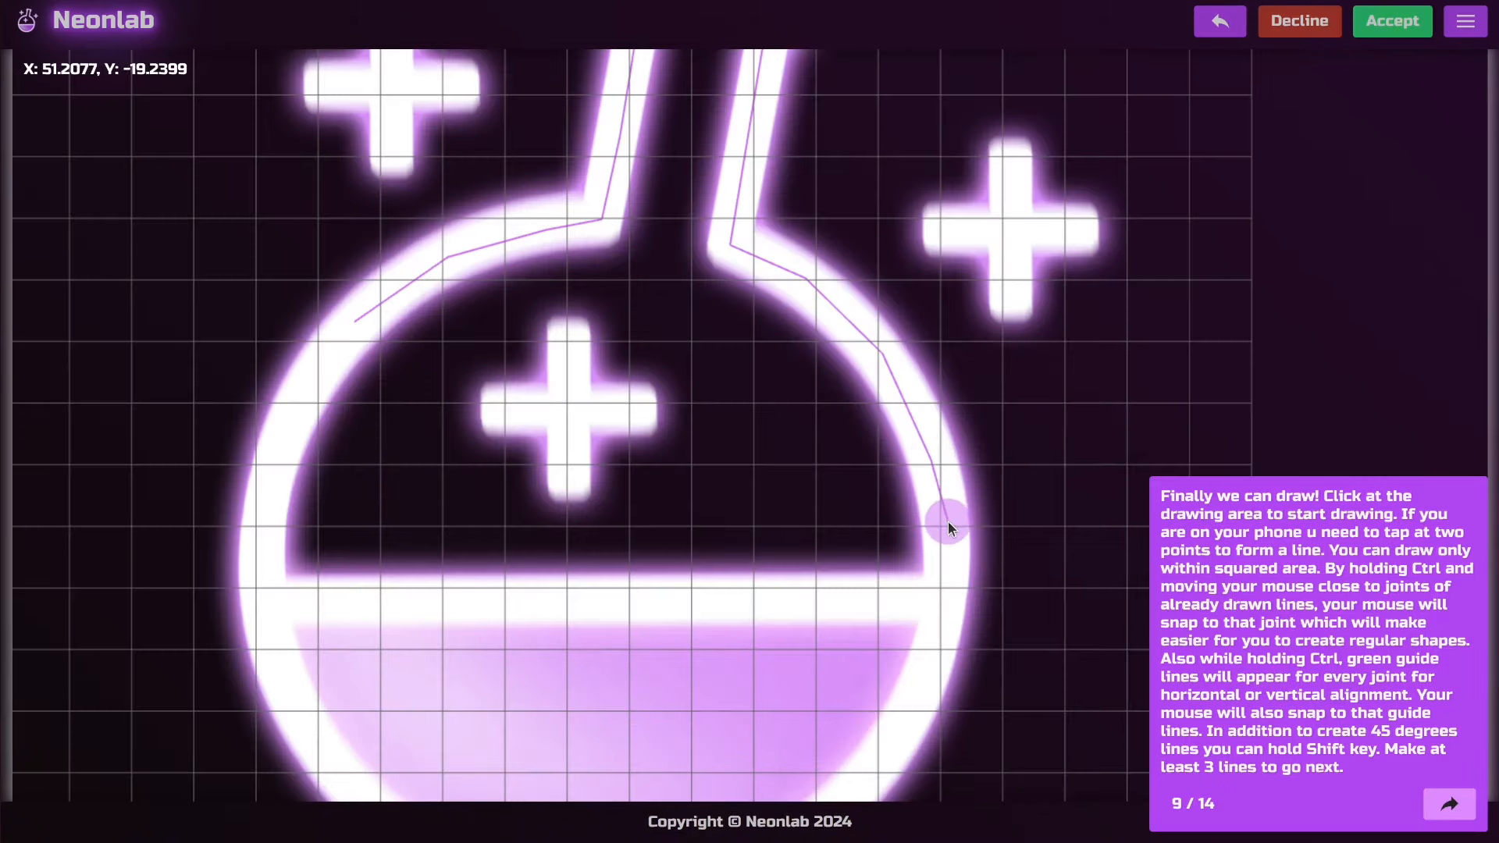
left_click(948, 522)
scroll(949, 589, "down", 3)
left_click(938, 633)
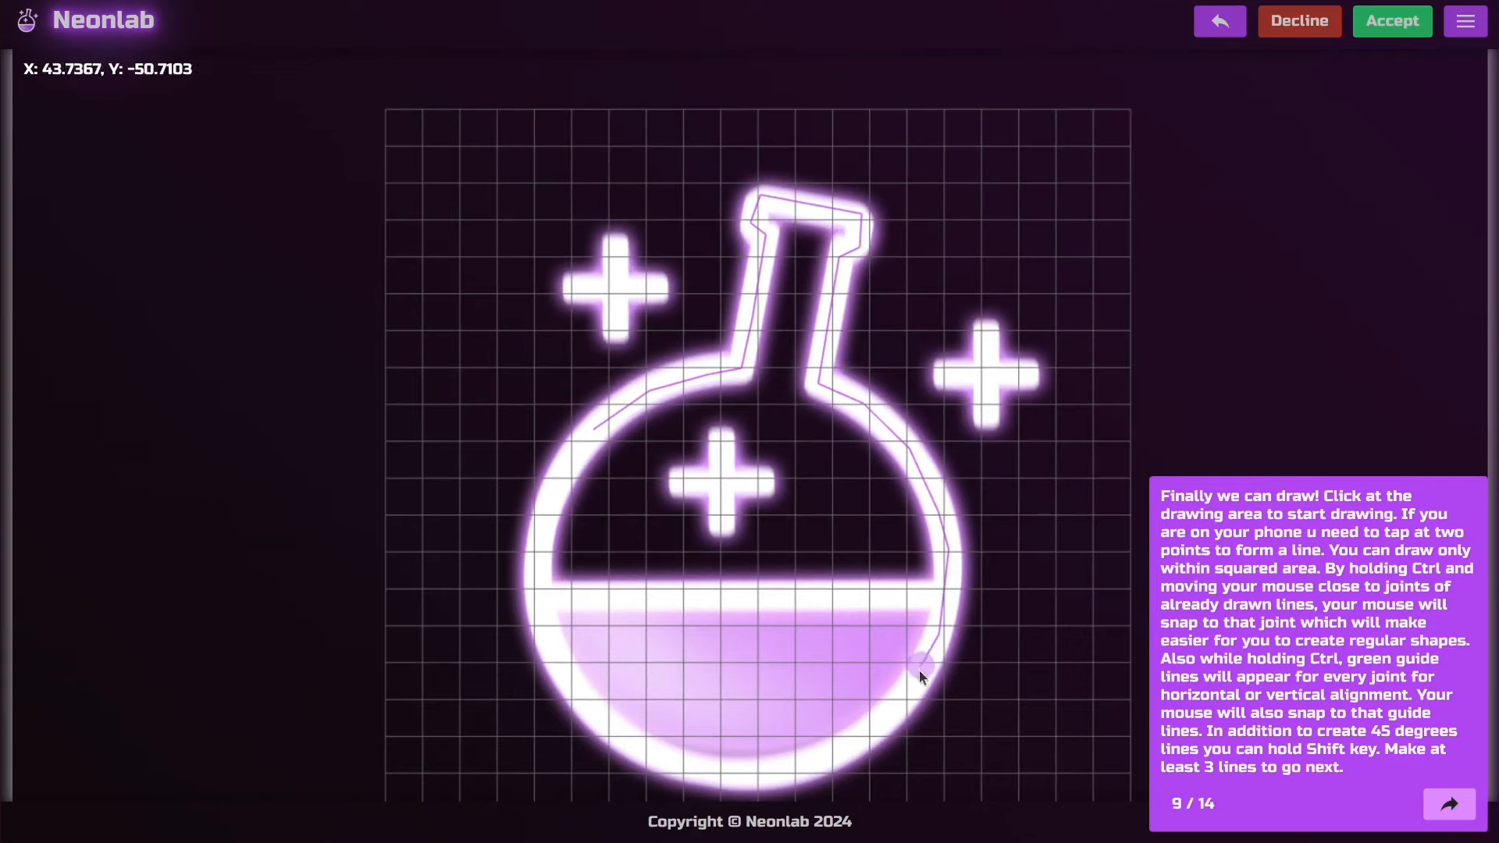
left_click(884, 710)
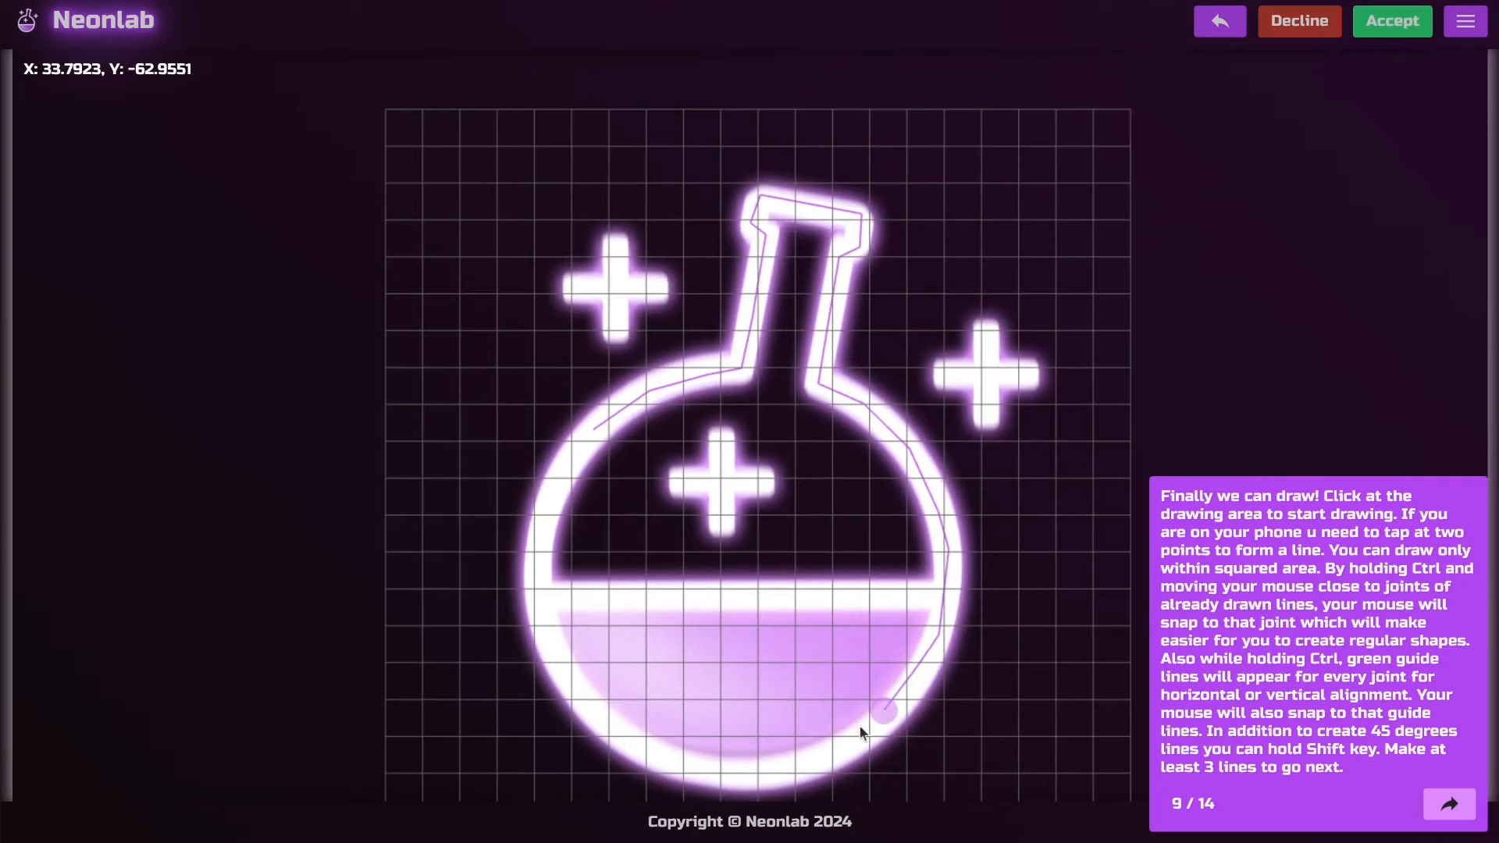
Step: Continue the outline along the flask's bottom curve and up its left side, stopping short of the starting point
left_click(802, 756)
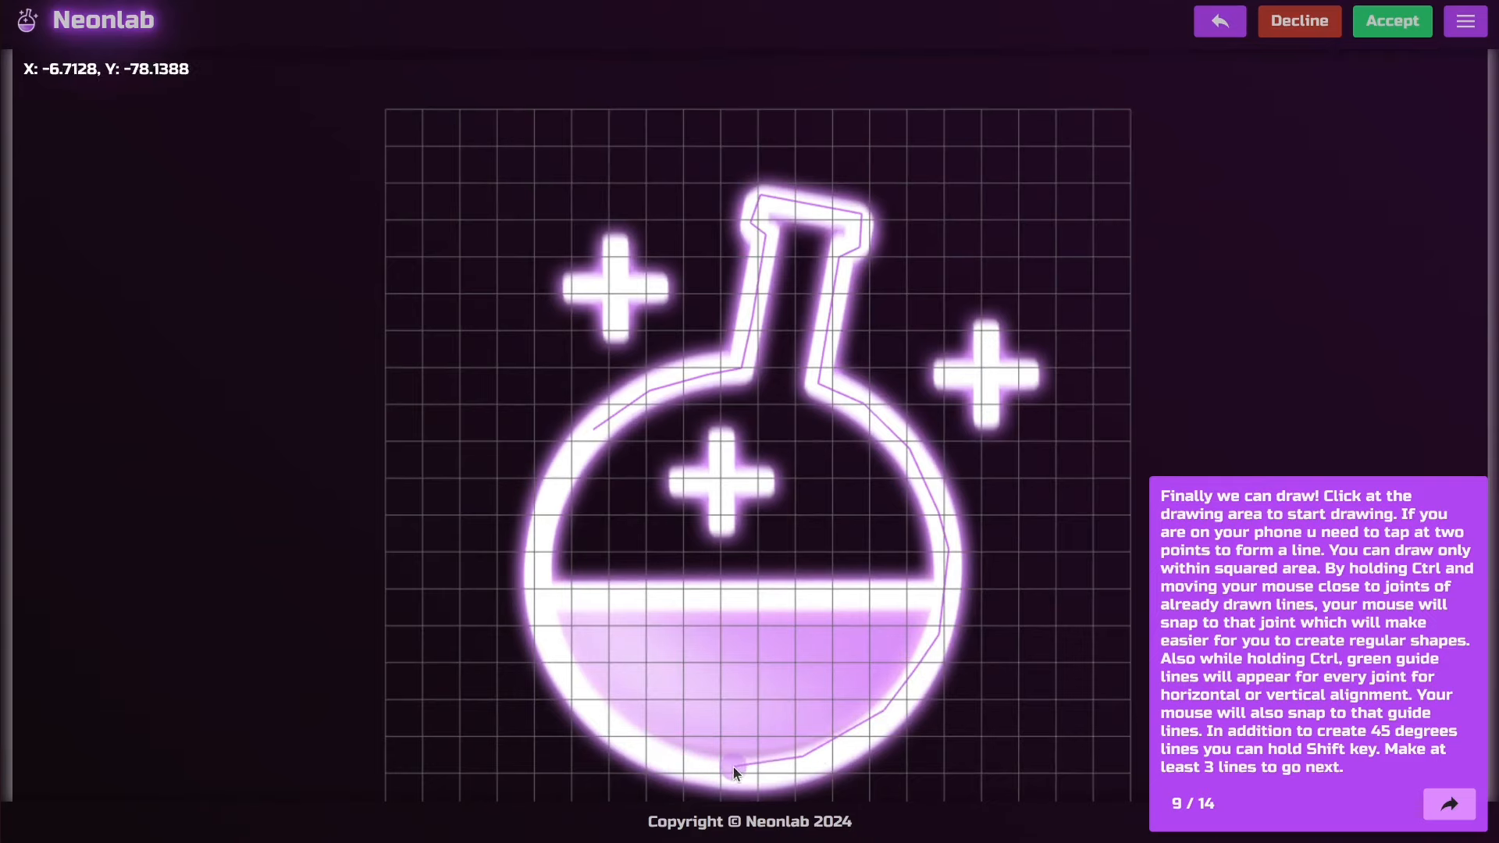
left_click(733, 767)
left_click(635, 751)
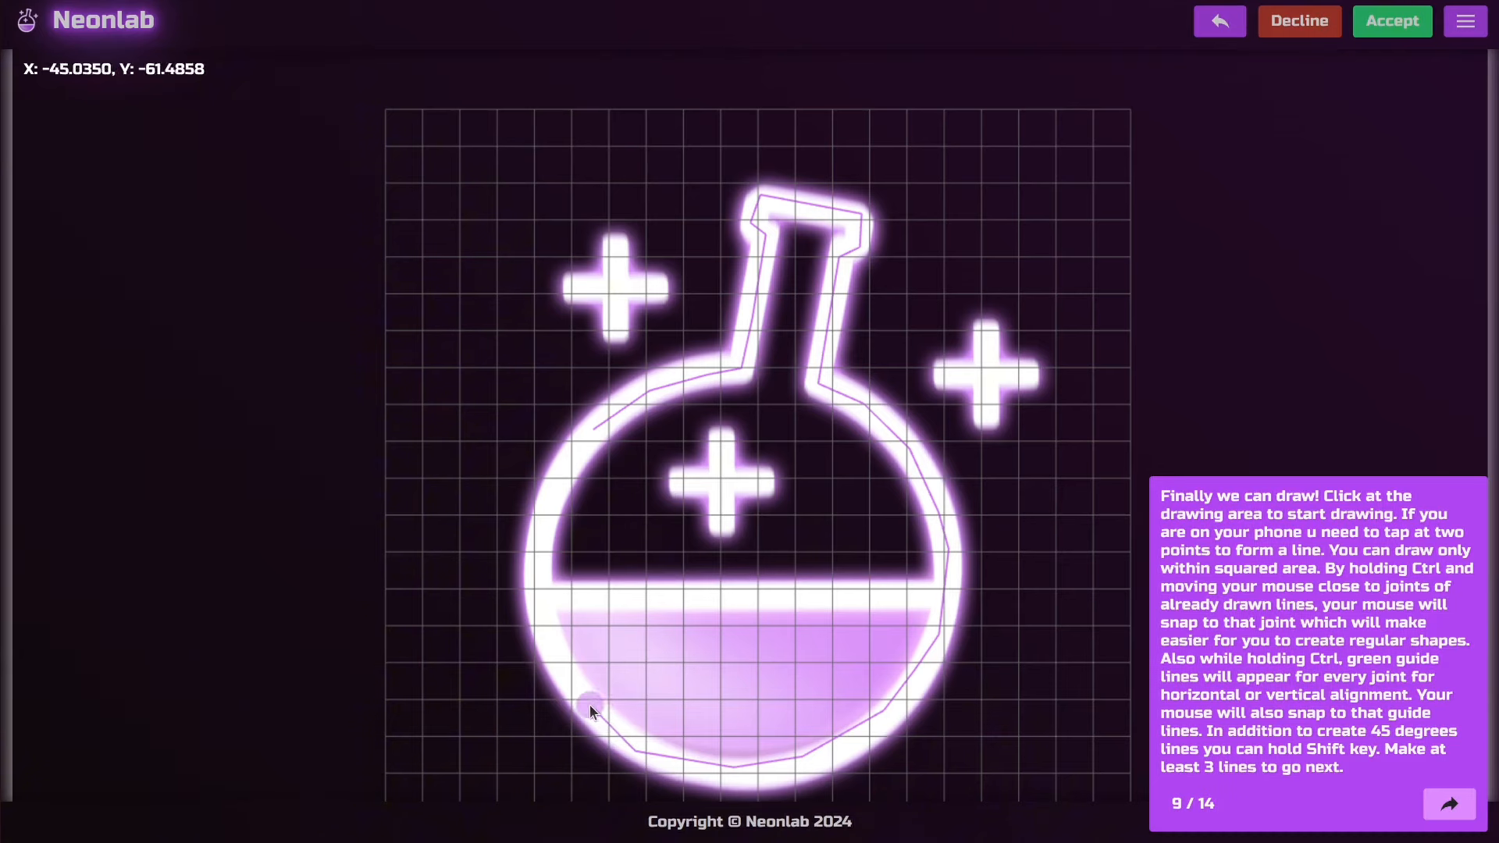
left_click(591, 706)
left_click(555, 646)
left_click(531, 568)
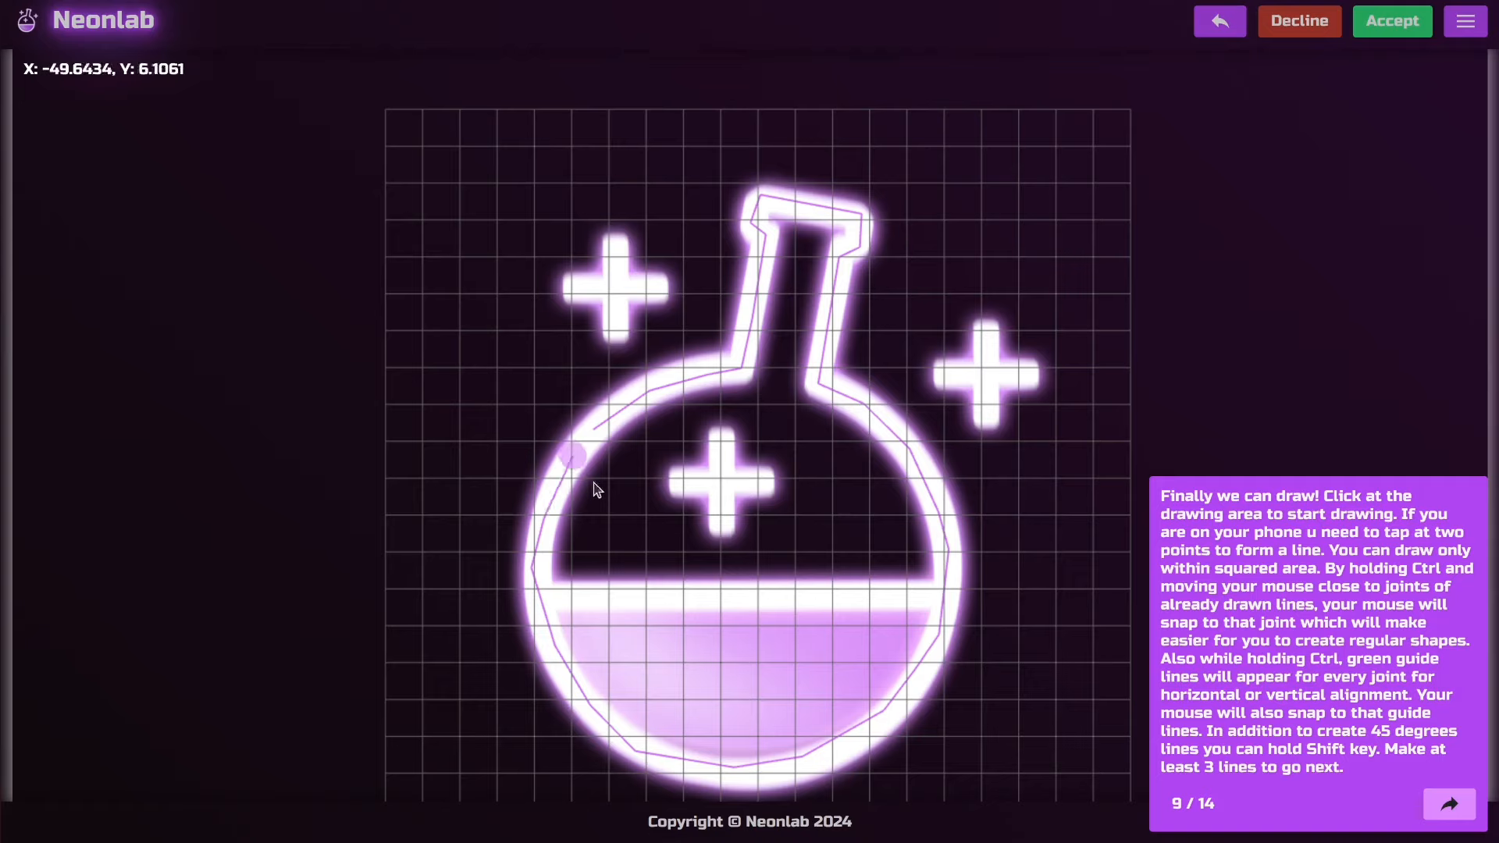
left_click(548, 517)
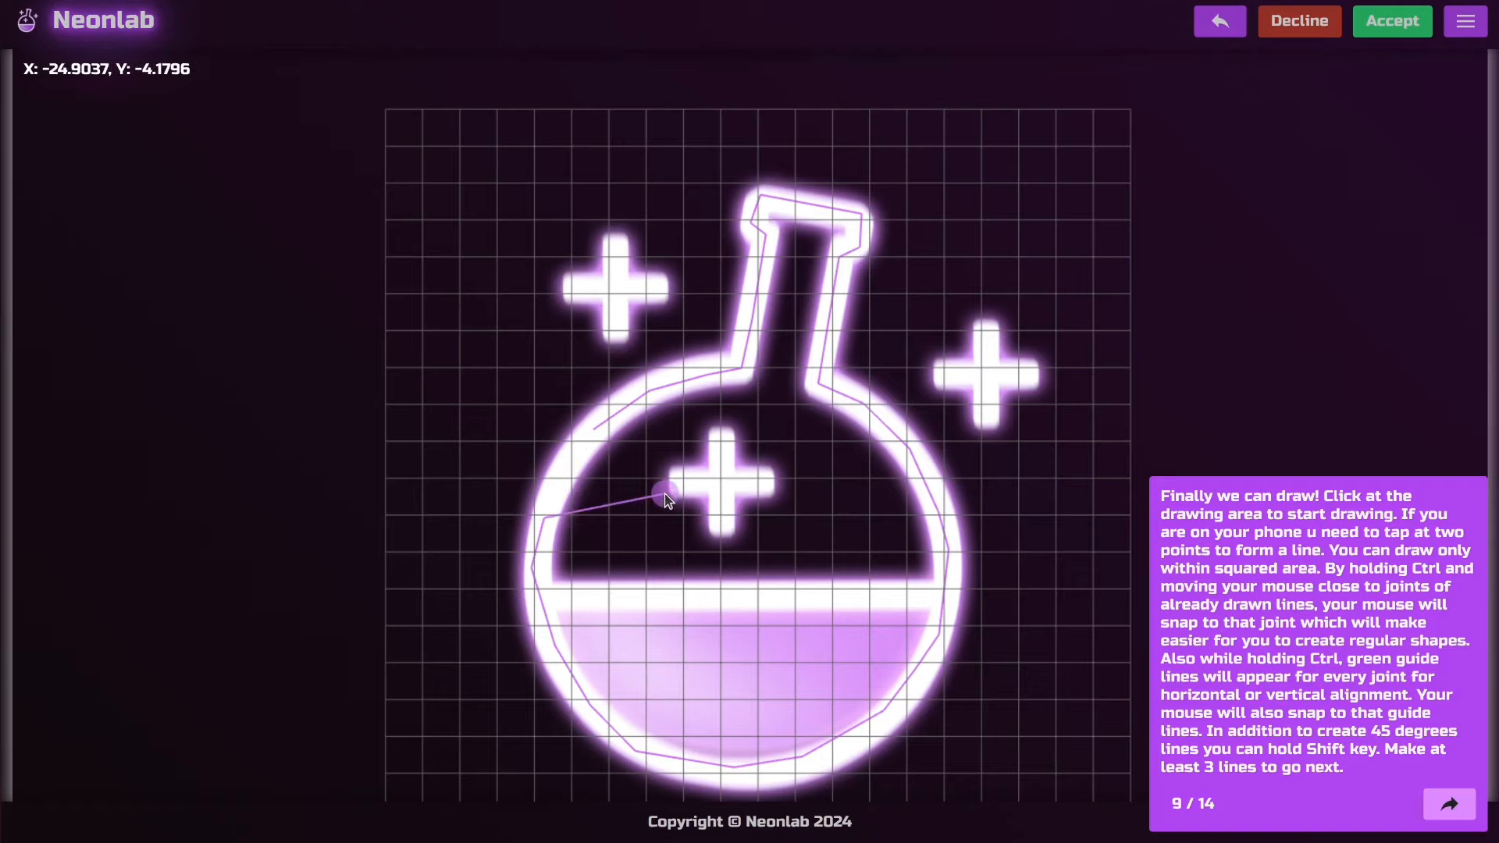
Step: Add stray segments toward the plus sign right of the flask, advance the guide to the undo tip, and undo them
left_click(951, 369)
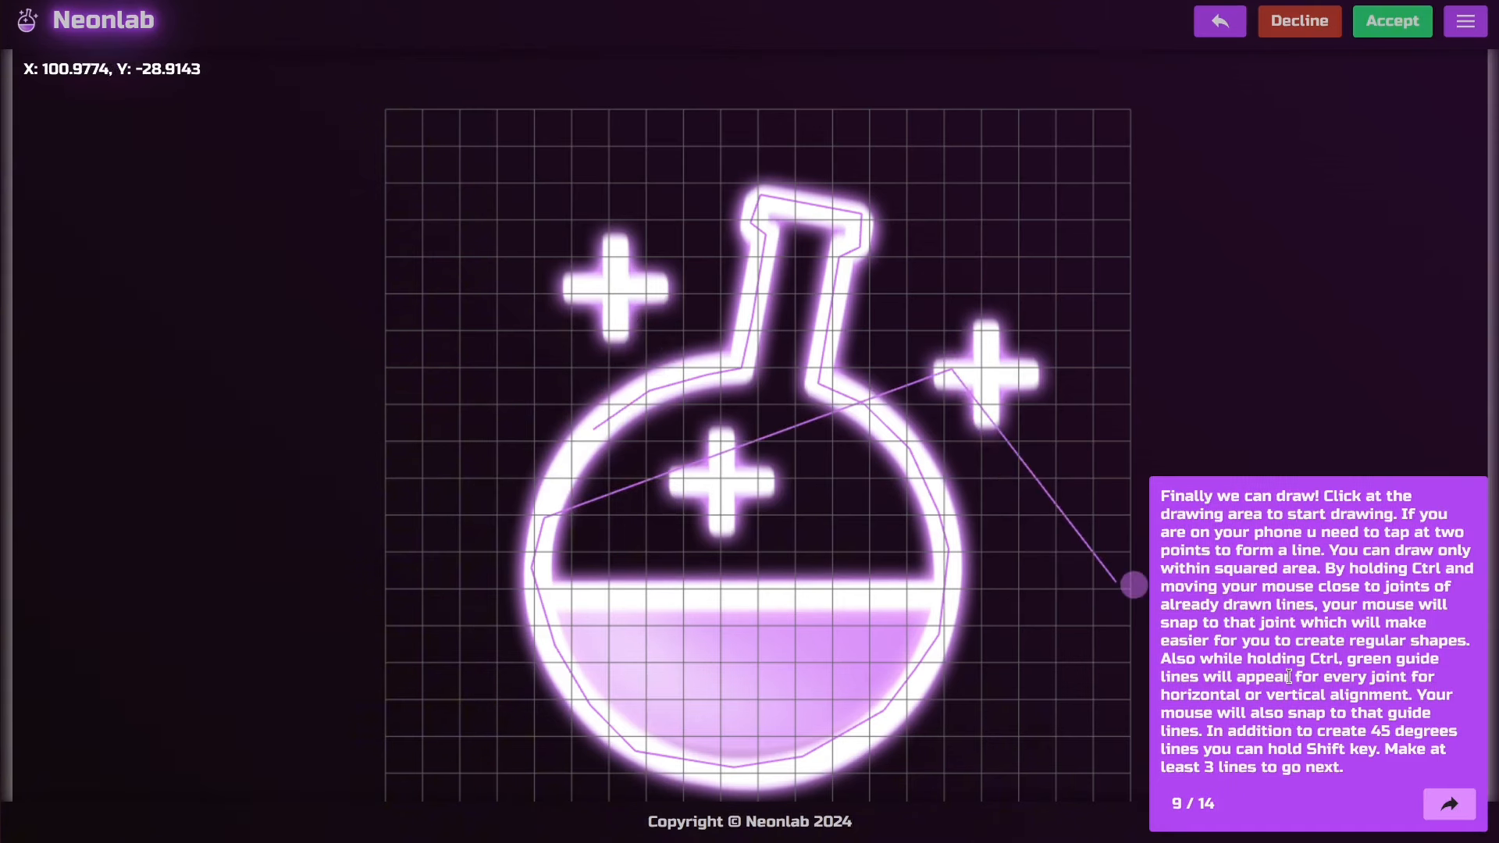
left_click(1450, 805)
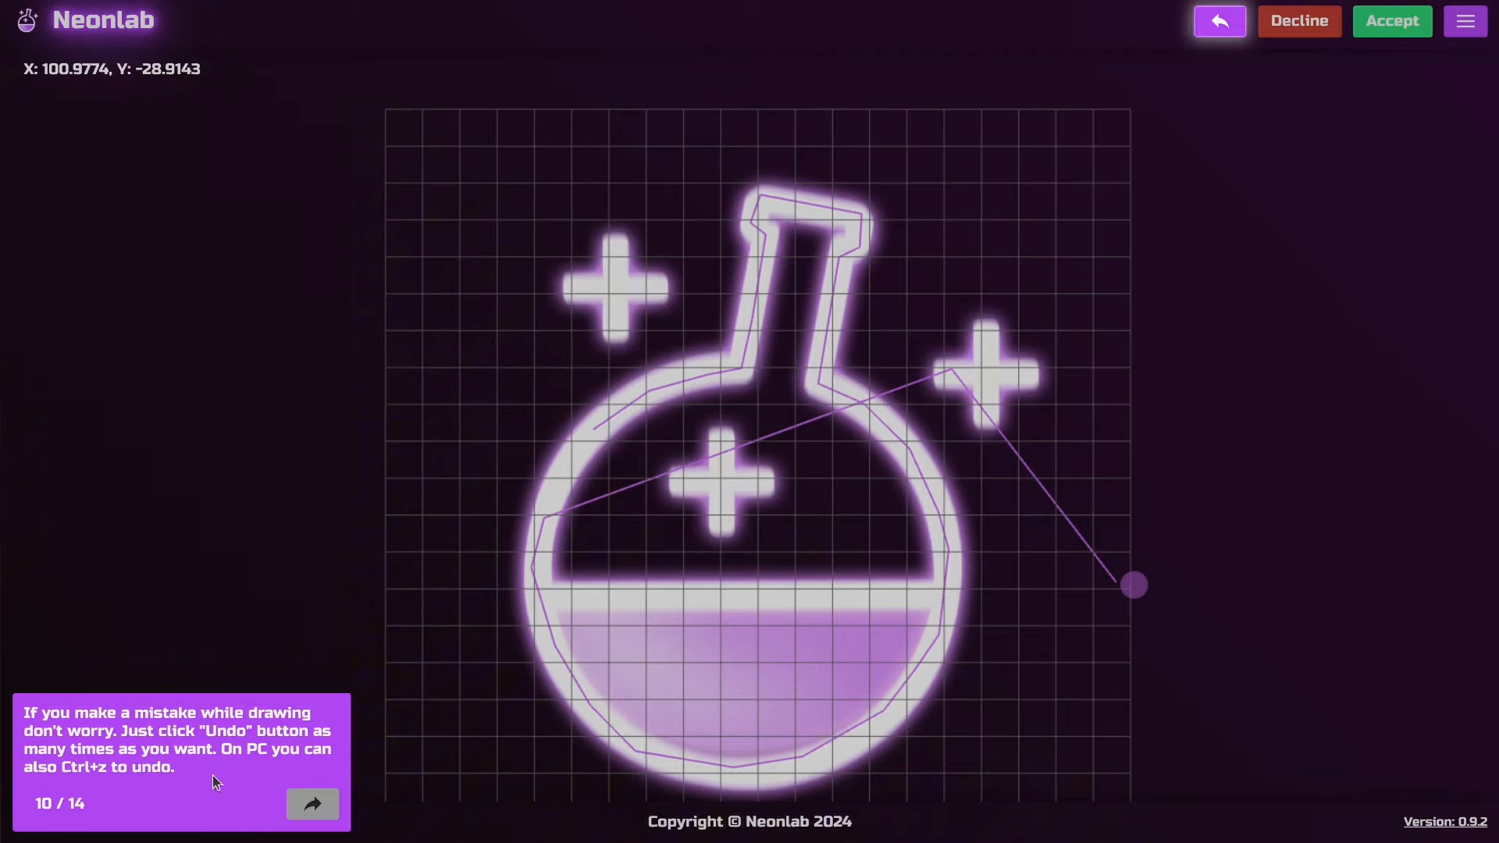
left_click(1223, 24)
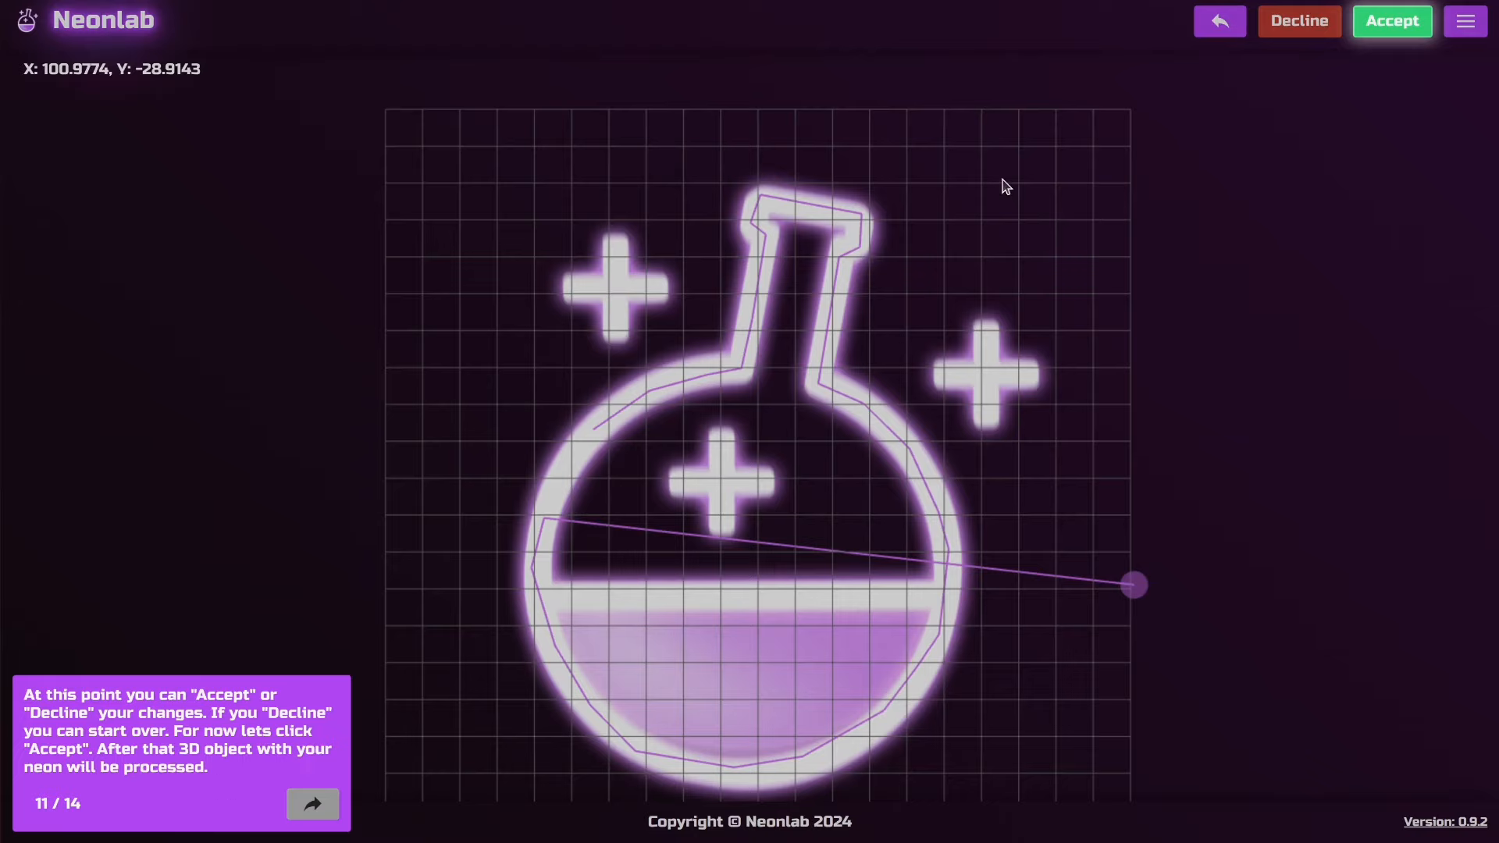
Step: Accept the traced flask outline and finish the drawing to generate the neon preview
left_click(1396, 25)
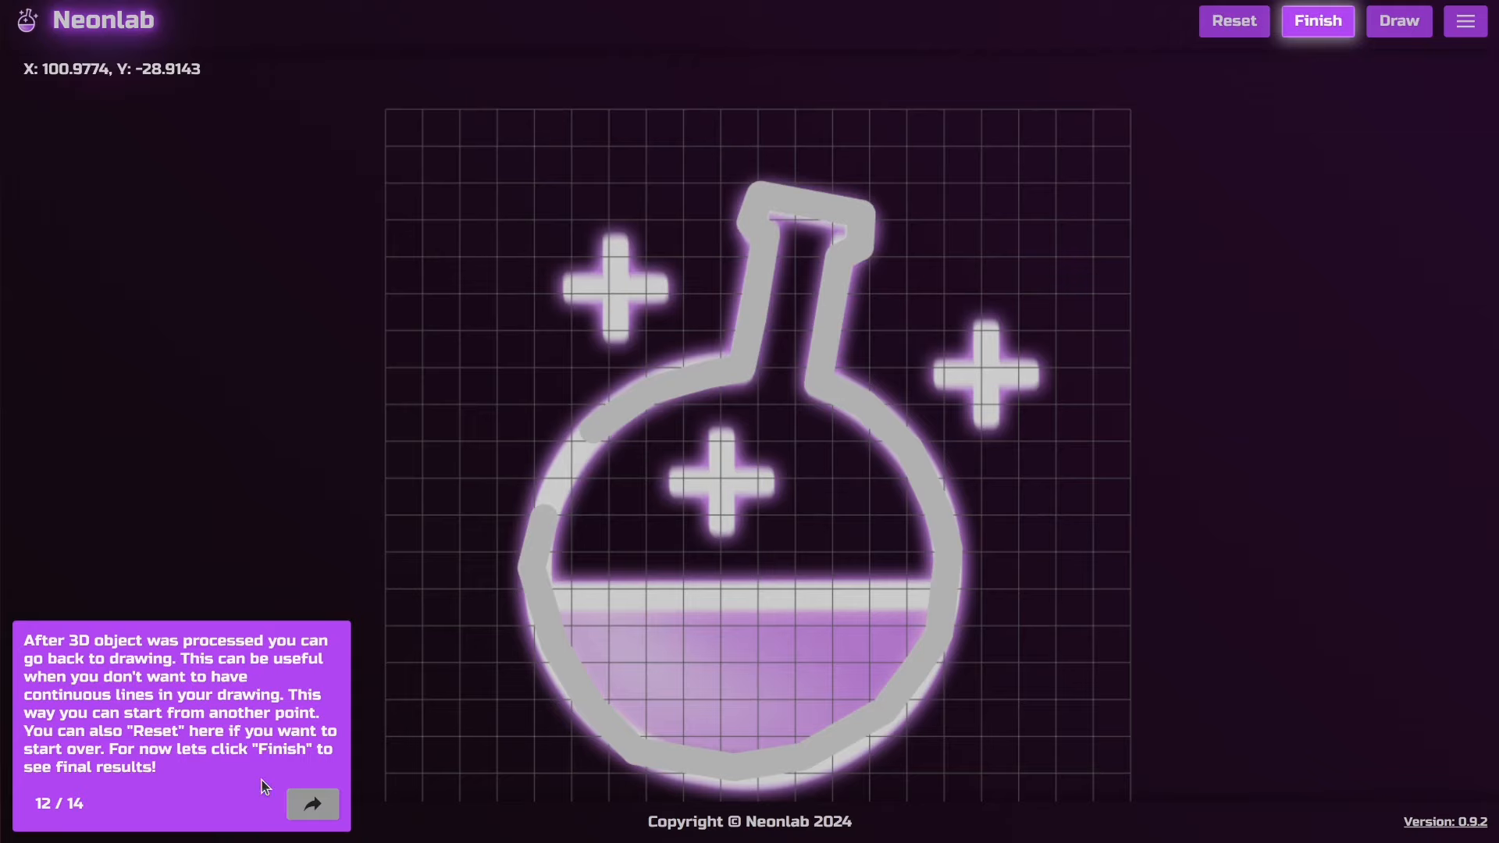
left_click(1328, 28)
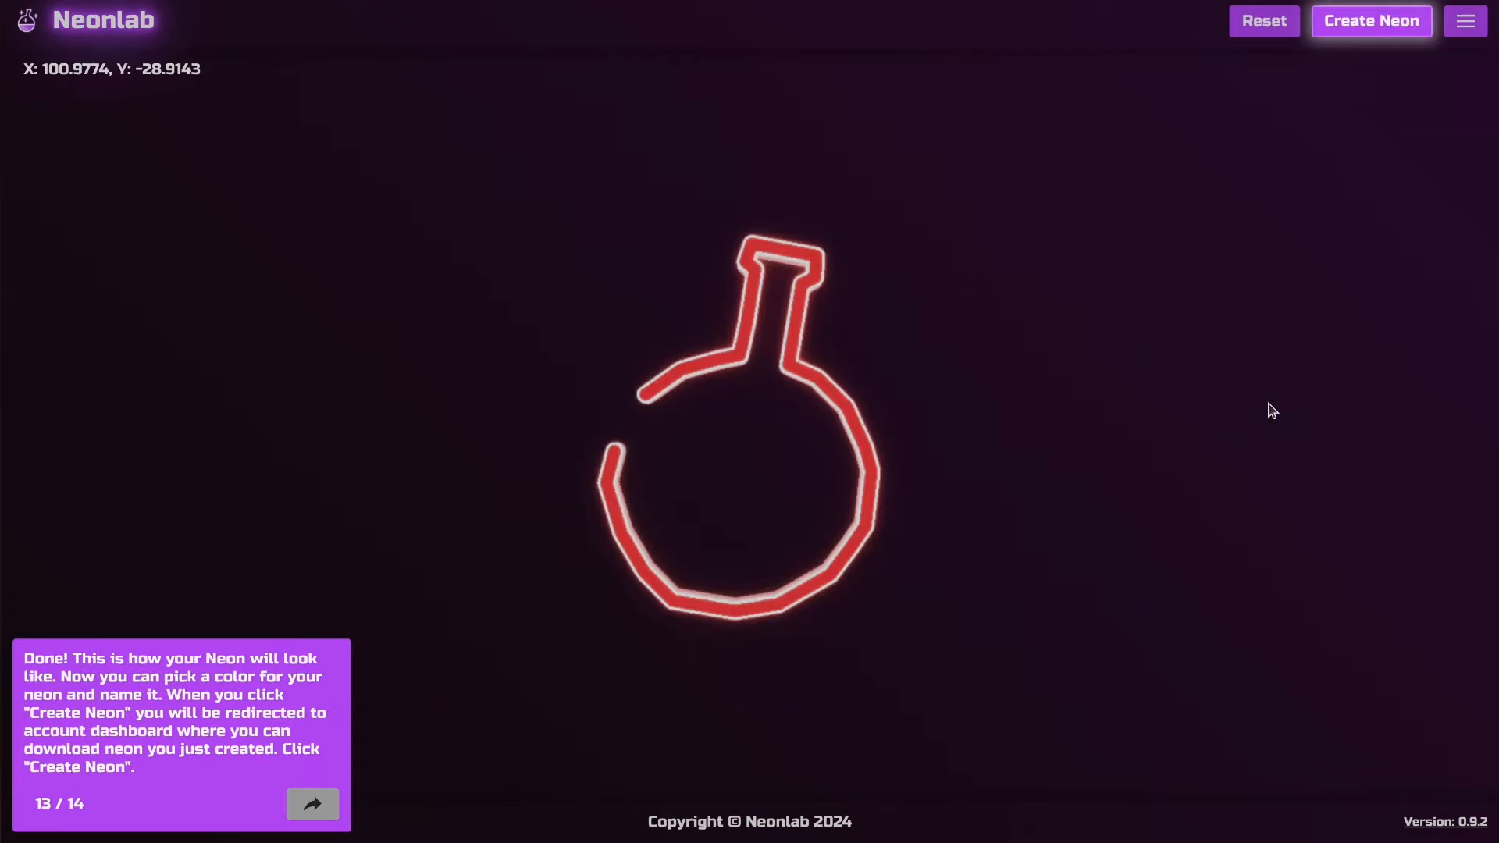